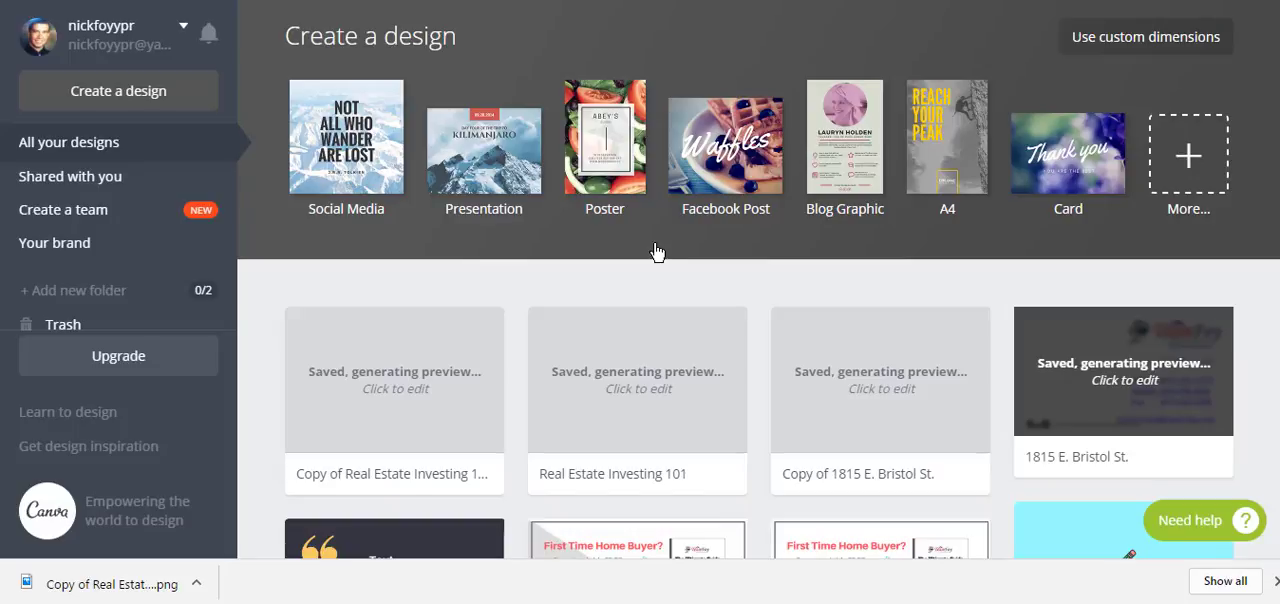
# Step: Browse the full list of design types, including social media posts, documents, marketing materials and headers
pyautogui.click(1274, 584)
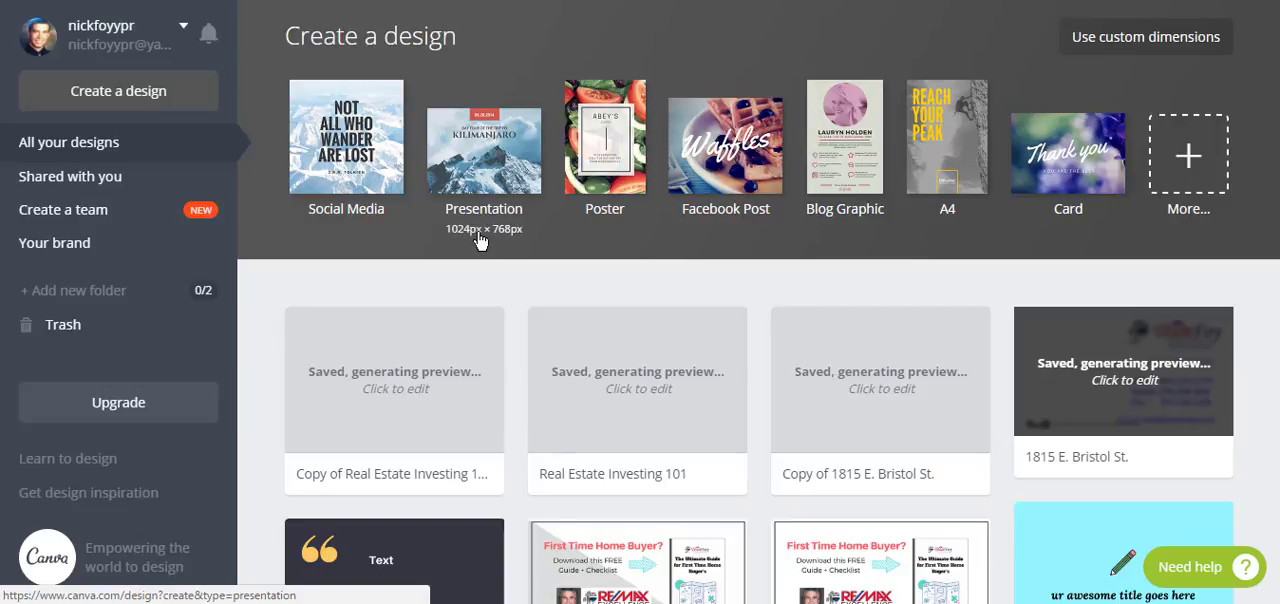
pyautogui.click(1187, 158)
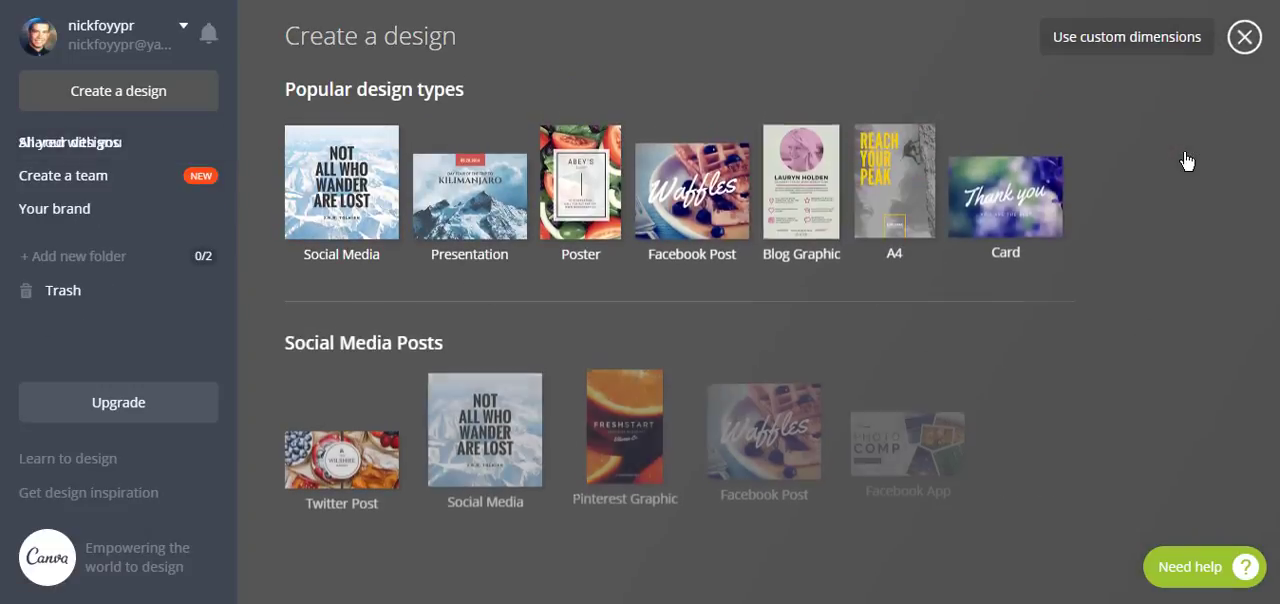
pyautogui.scroll(-1, 1265, 140)
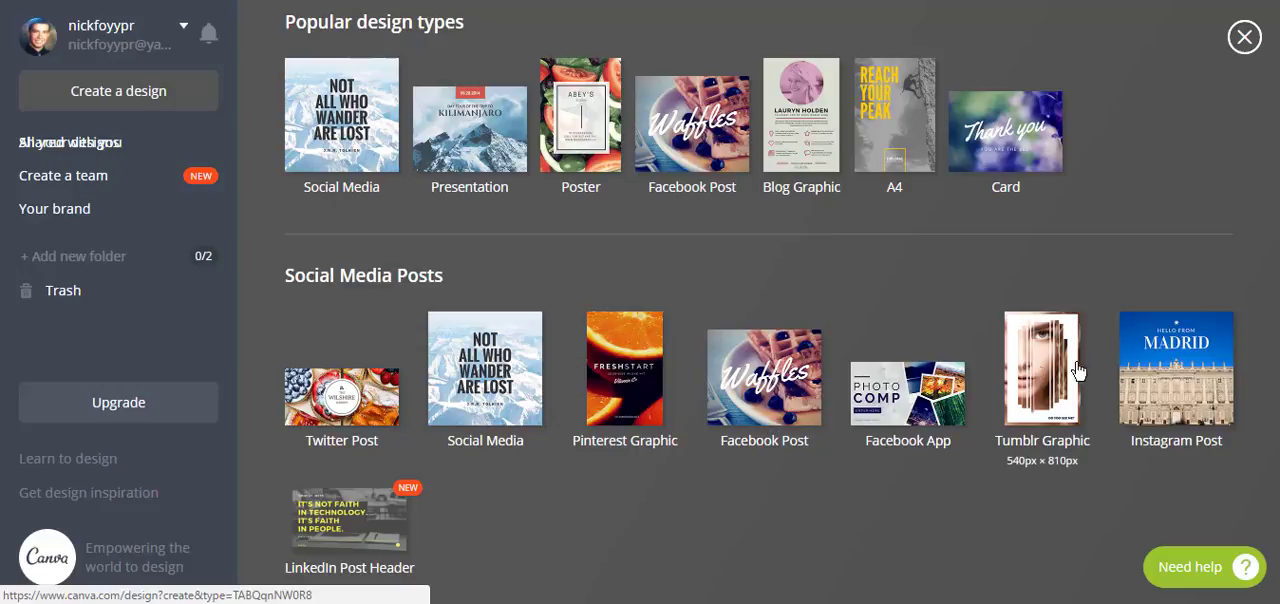
pyautogui.scroll(-5, 1262, 248)
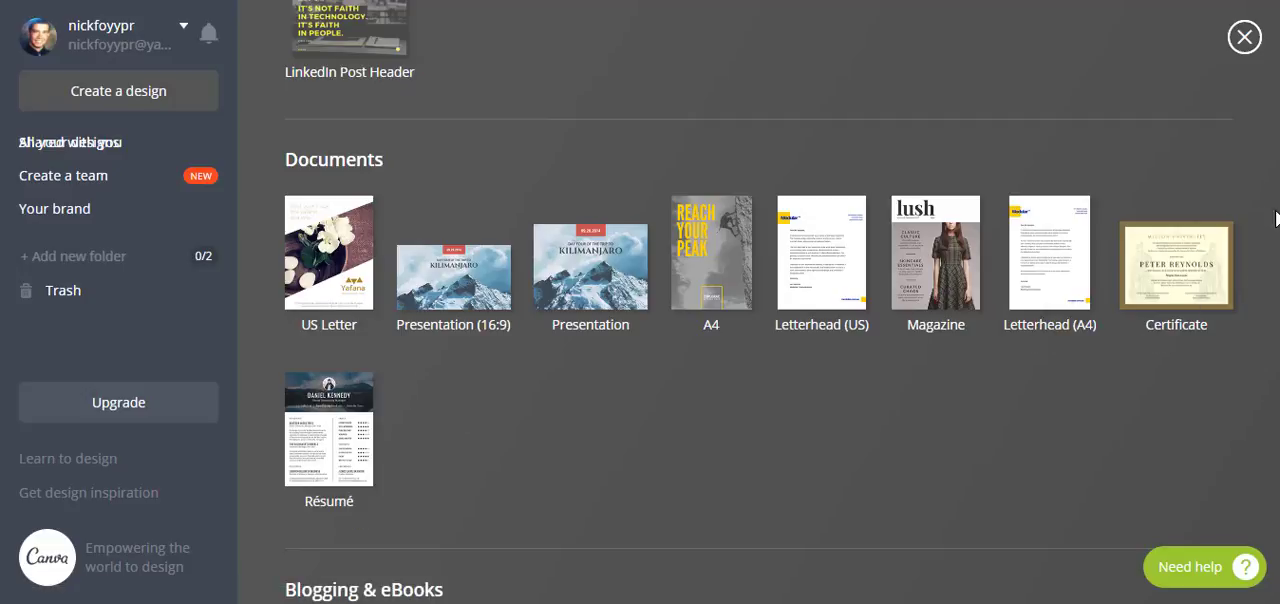
pyautogui.scroll(-5, 760, 302)
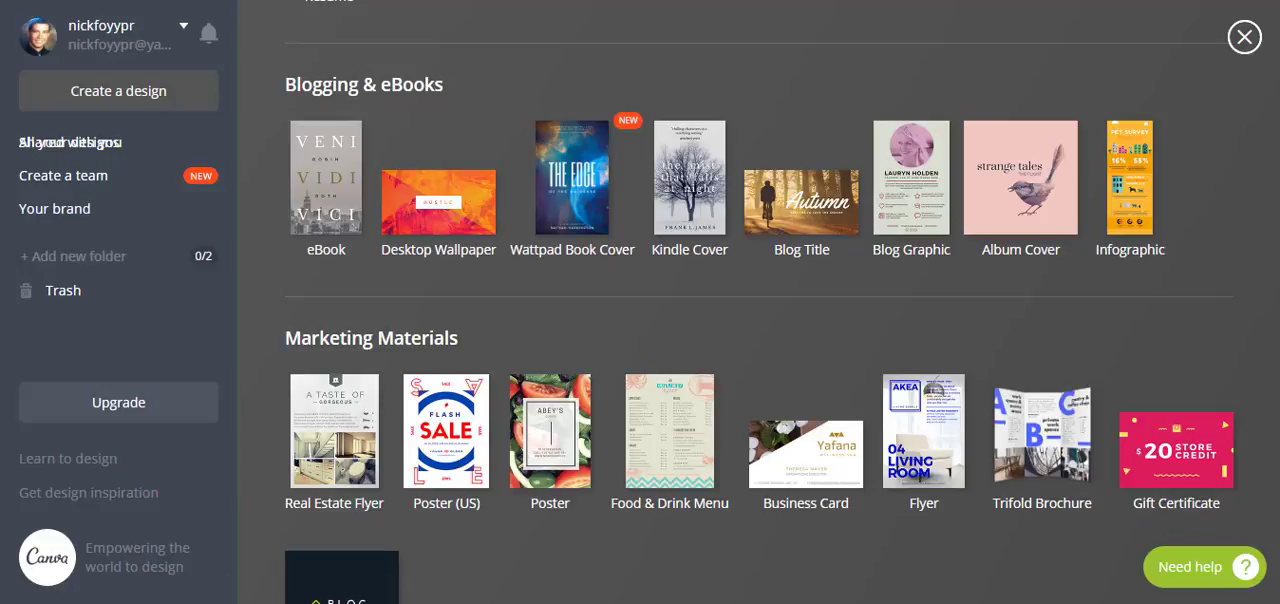
pyautogui.scroll(-5, 760, 300)
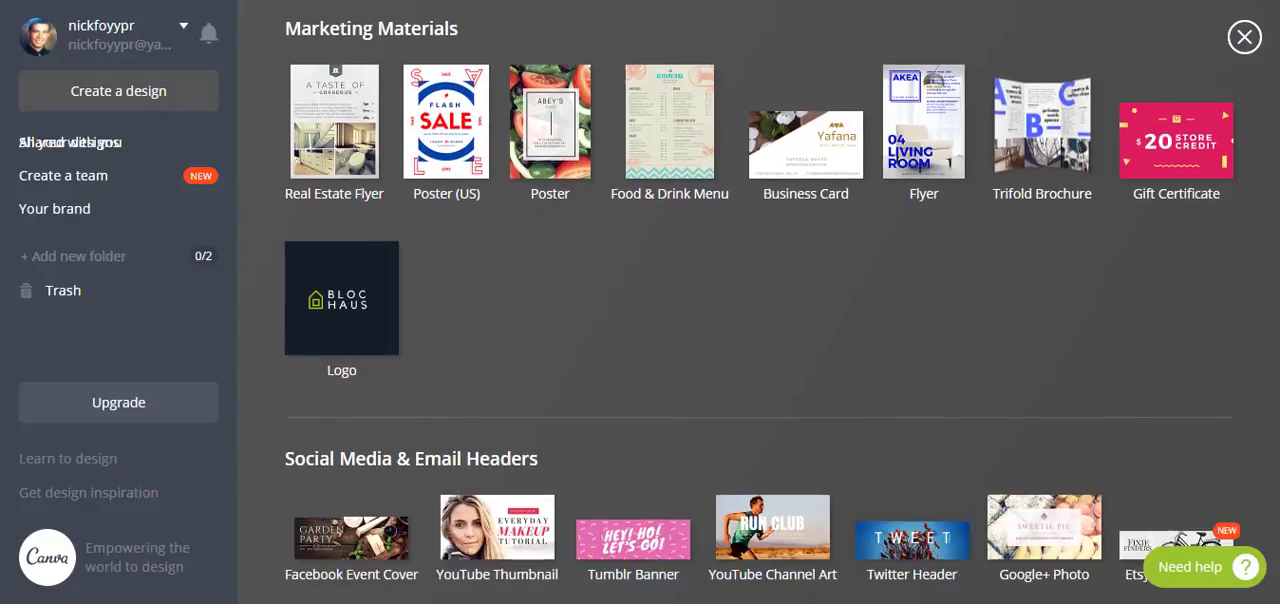
pyautogui.scroll(-2, 873, 347)
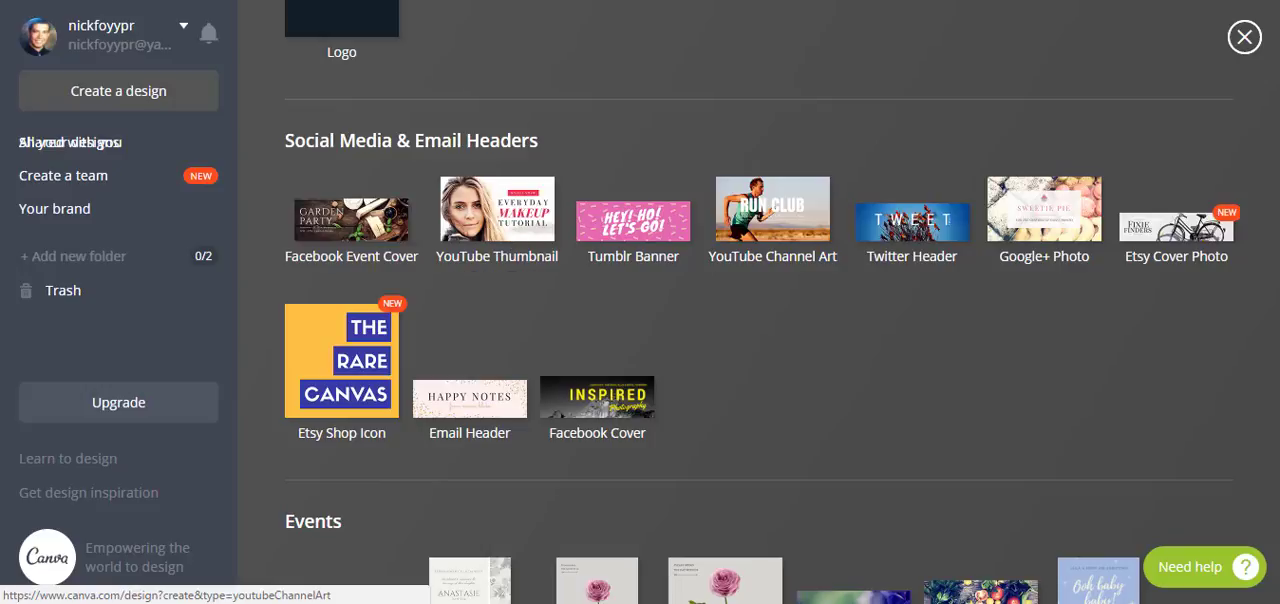
pyautogui.scroll(5, 760, 320)
pyautogui.scroll(10, 760, 320)
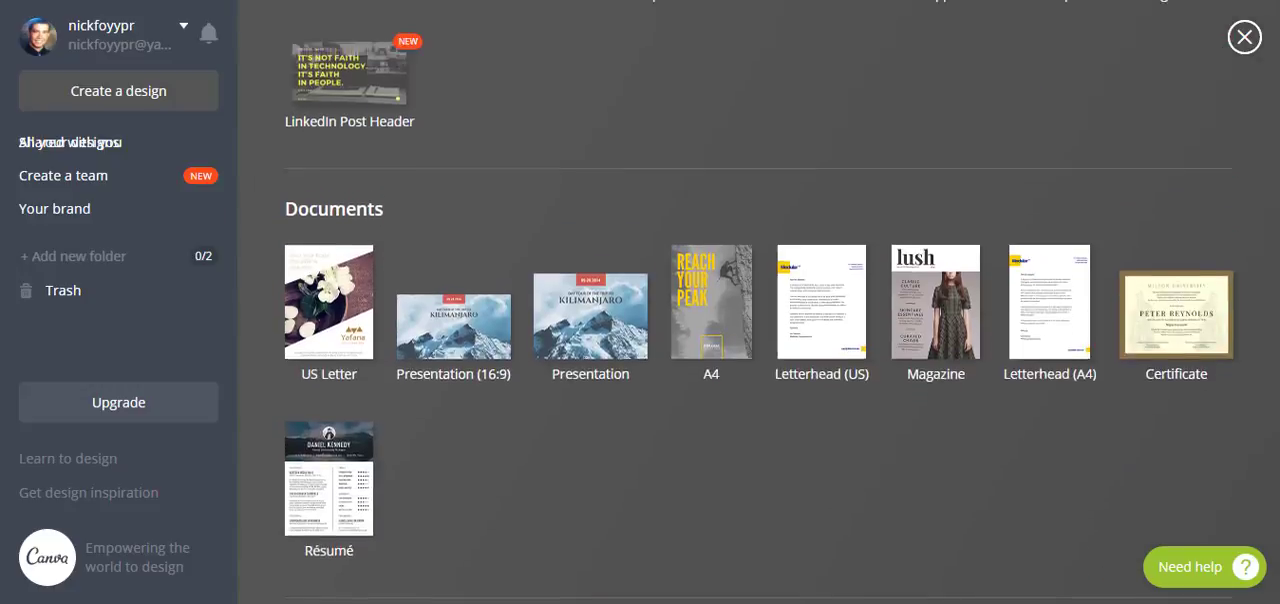
pyautogui.scroll(-2, 1213, 236)
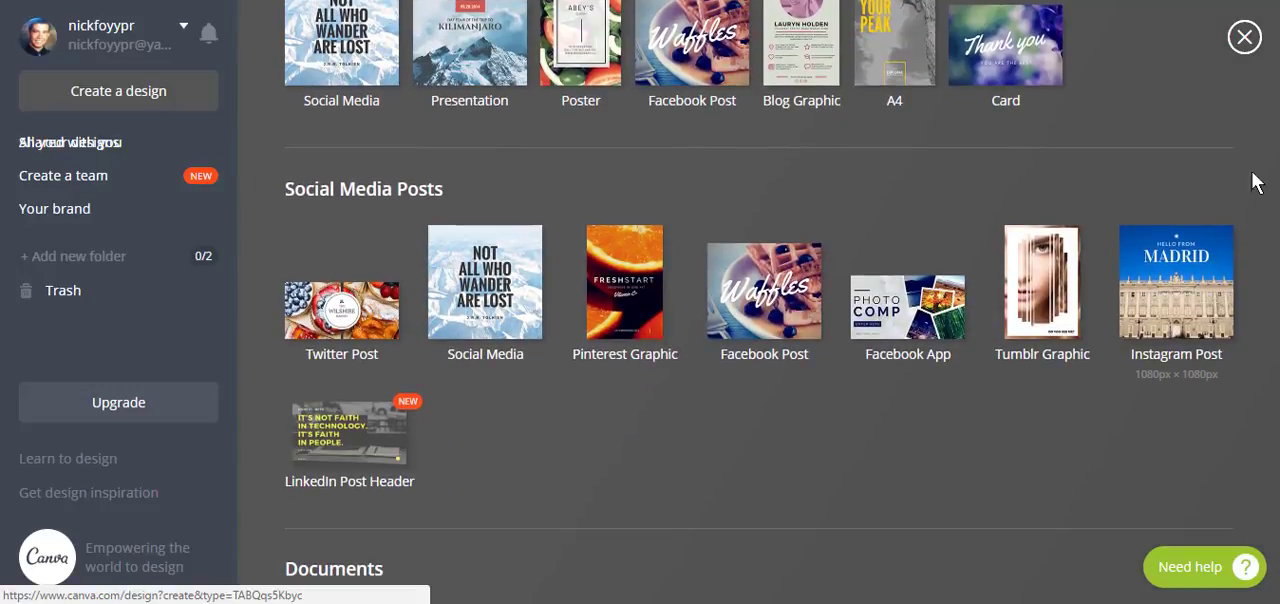
pyautogui.scroll(2, 760, 300)
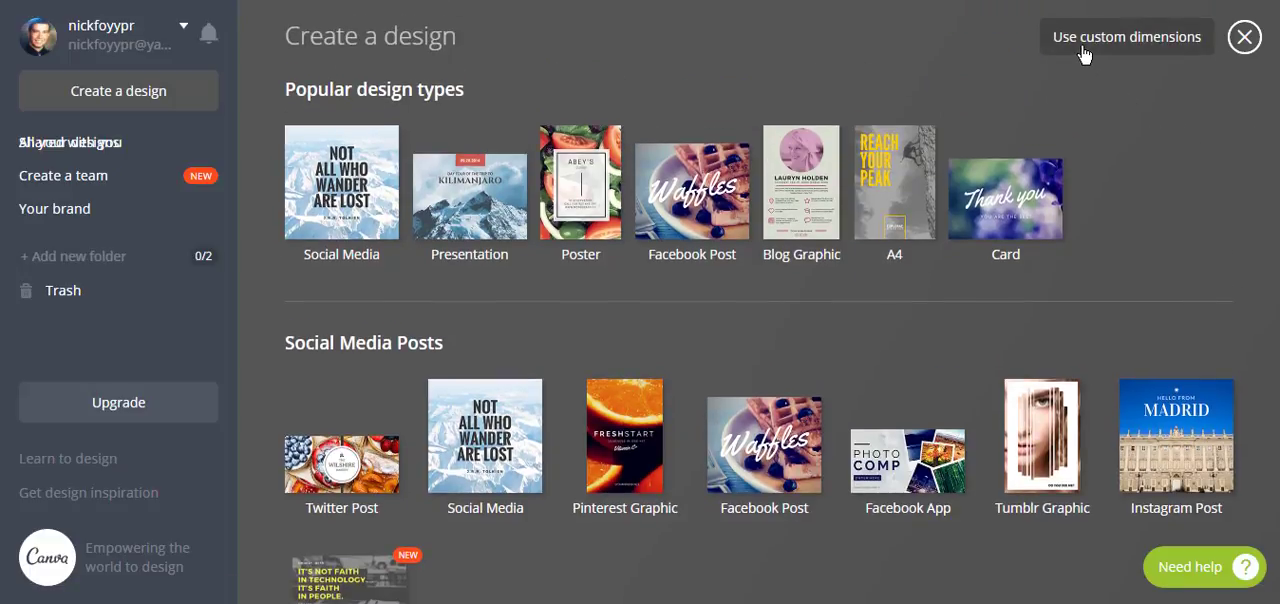
# Step: Create a new design with custom dimensions of 1080 × 1080 px
pyautogui.click(1155, 45)
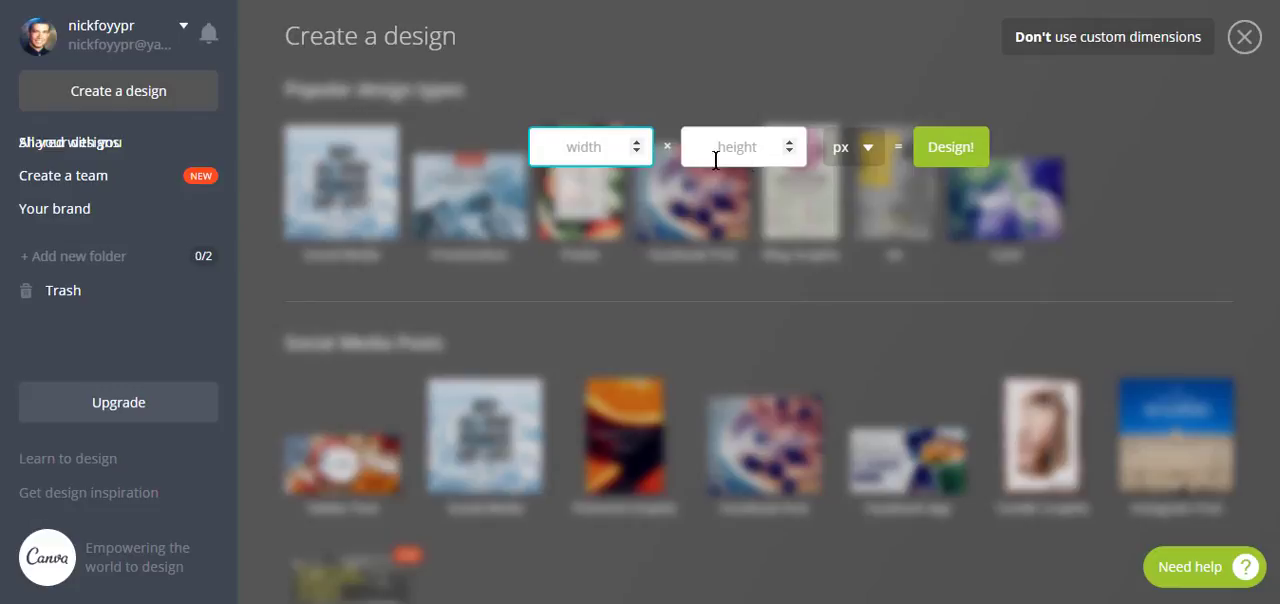
pyautogui.write('1080')
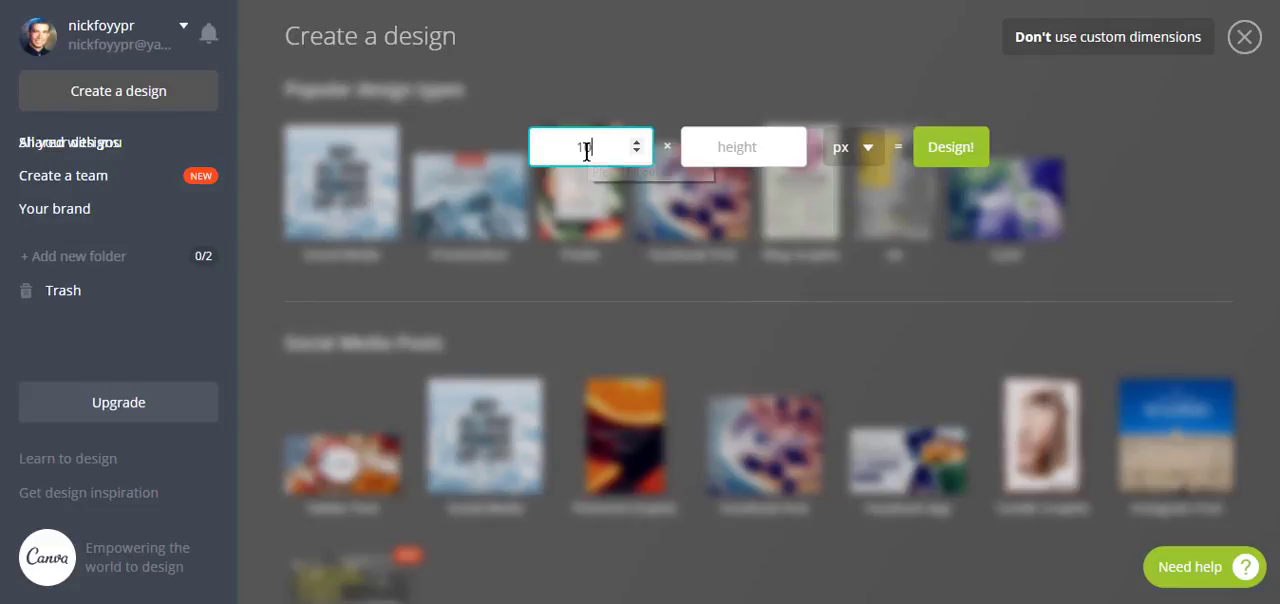
pyautogui.click(726, 141)
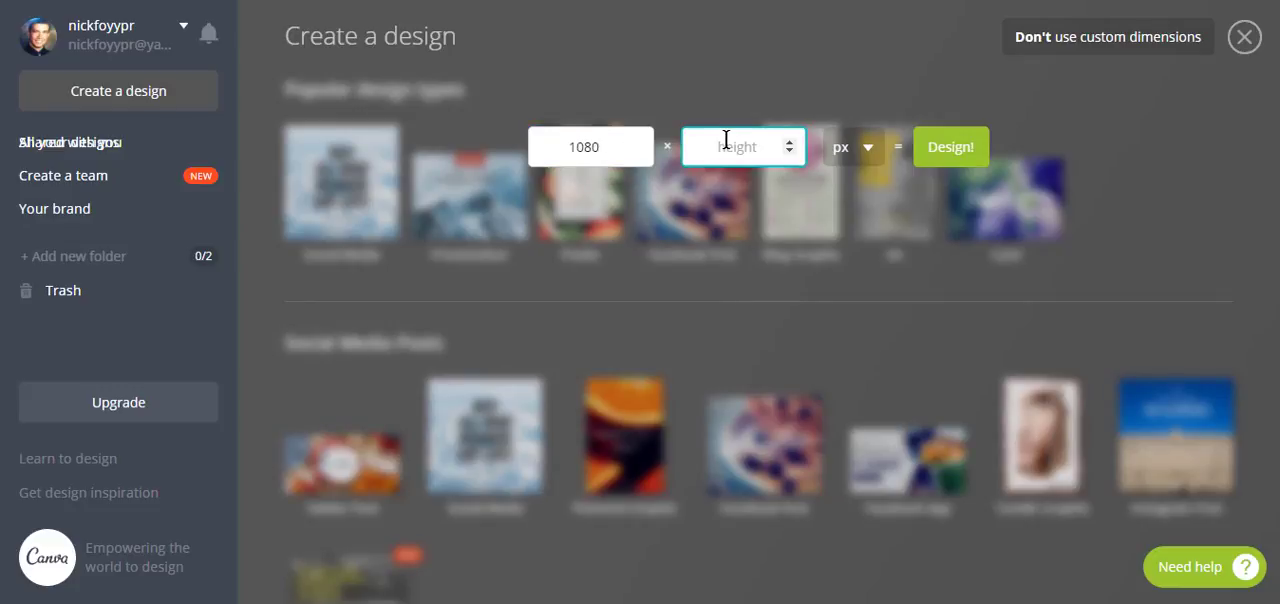
pyautogui.write('1080')
pyautogui.click(949, 147)
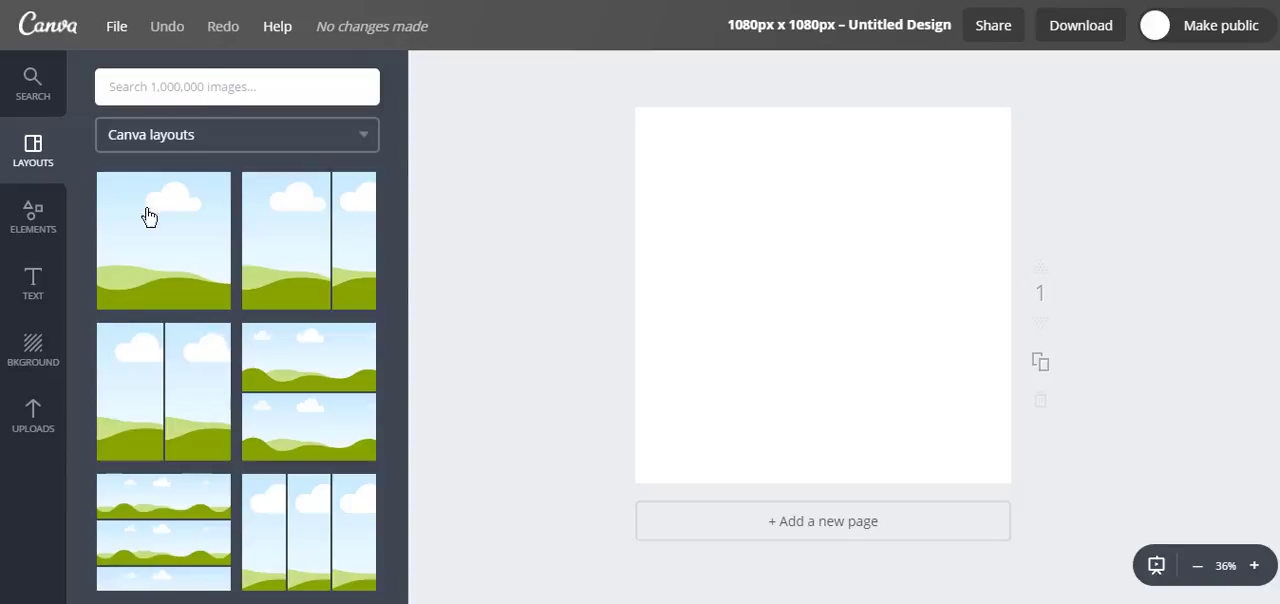
# Step: Add the uploaded portrait photo of the golf course with sand bunkers and a blue lake to the blank page
pyautogui.click(35, 420)
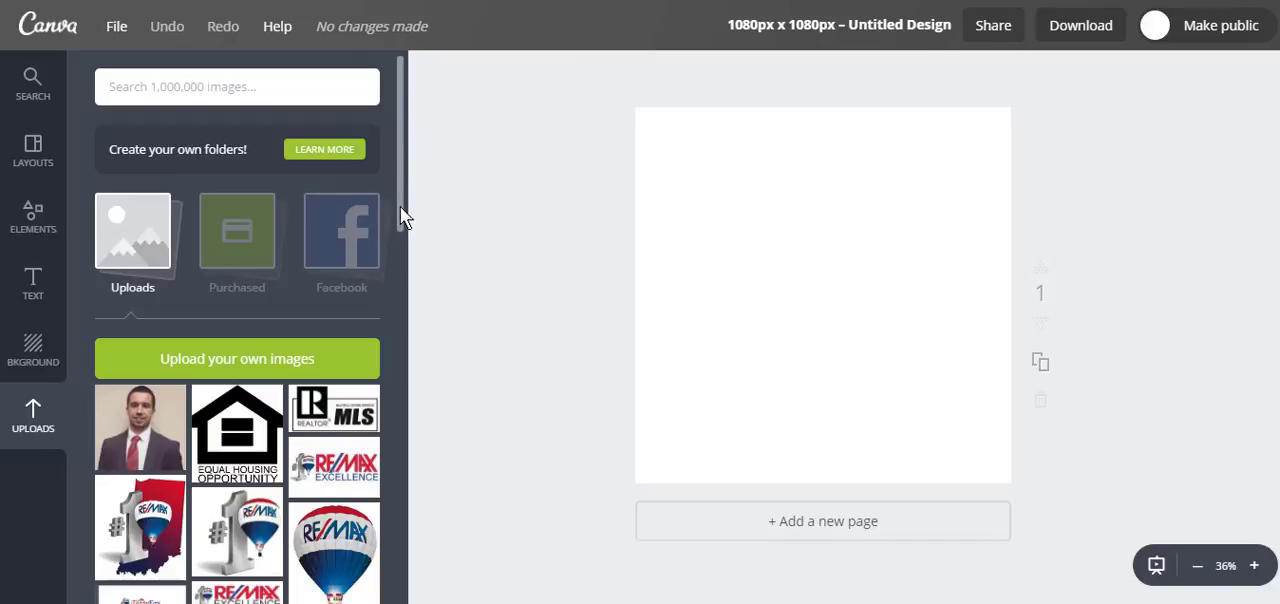
pyautogui.moveTo(400, 207)
pyautogui.mouseDown()
pyautogui.moveTo(423, 377)
pyautogui.moveTo(416, 218)
pyautogui.mouseUp()
pyautogui.moveTo(402, 178); pyautogui.dragTo(417, 372)
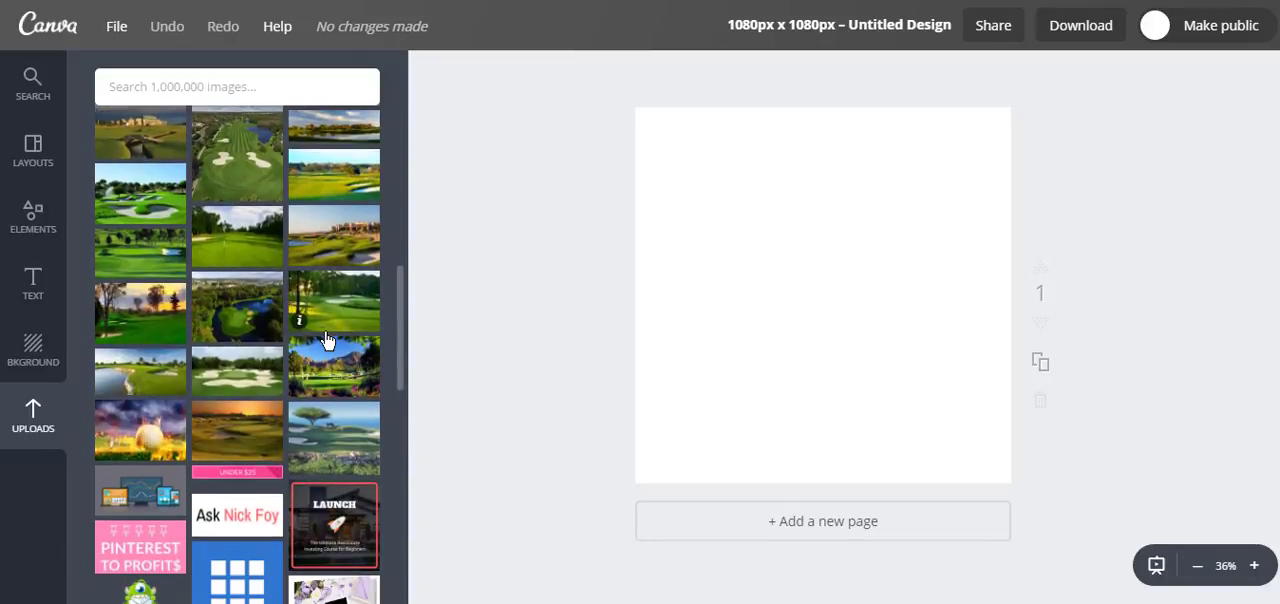
pyautogui.rightClick(400, 311)
pyautogui.click(399, 307)
pyautogui.rightClick(400, 304)
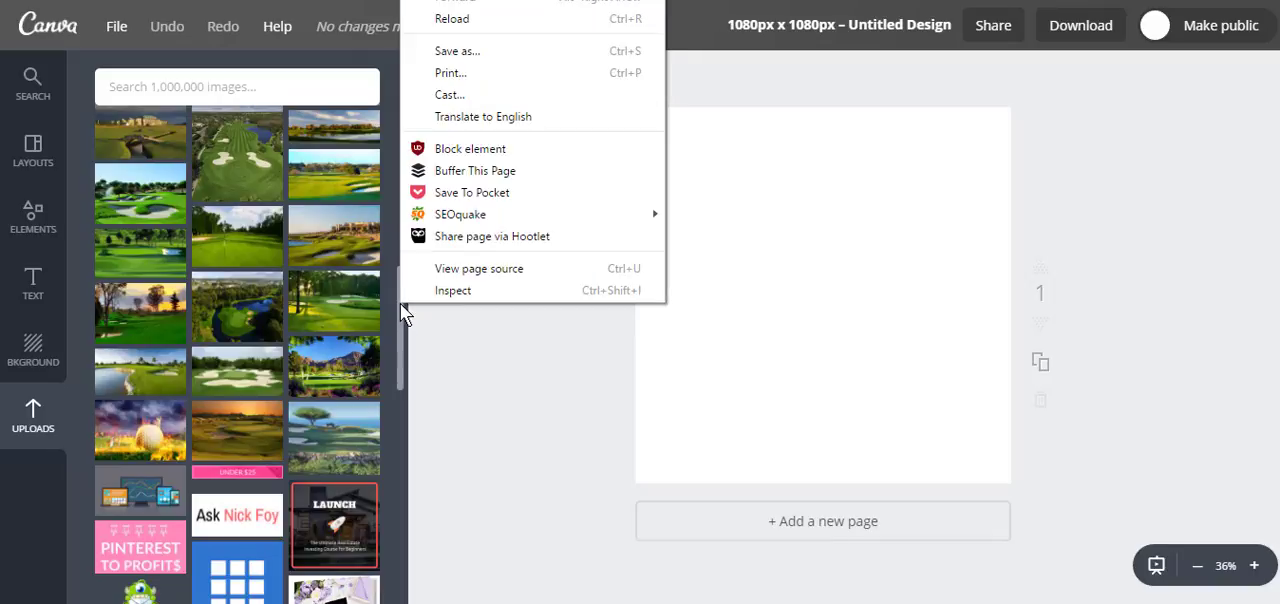
pyautogui.click(236, 157)
pyautogui.click(236, 157)
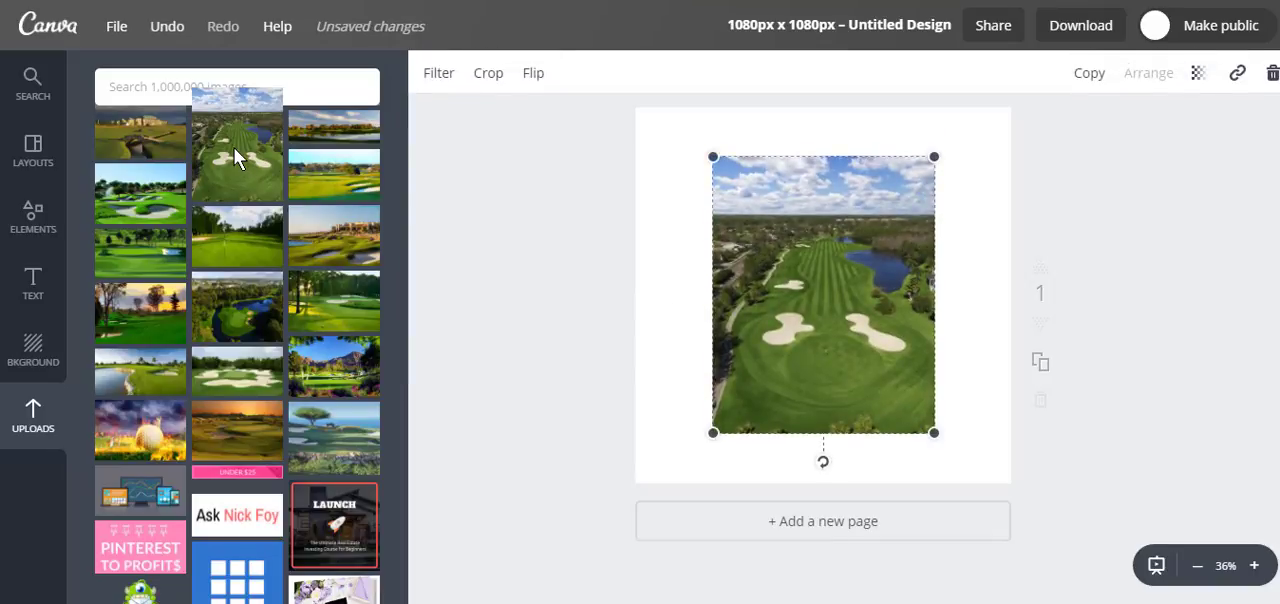
# Step: Enlarge the golf course photo and position it so it fills the whole page with bunkers and lake in view
pyautogui.moveTo(712, 157); pyautogui.dragTo(360, 0)
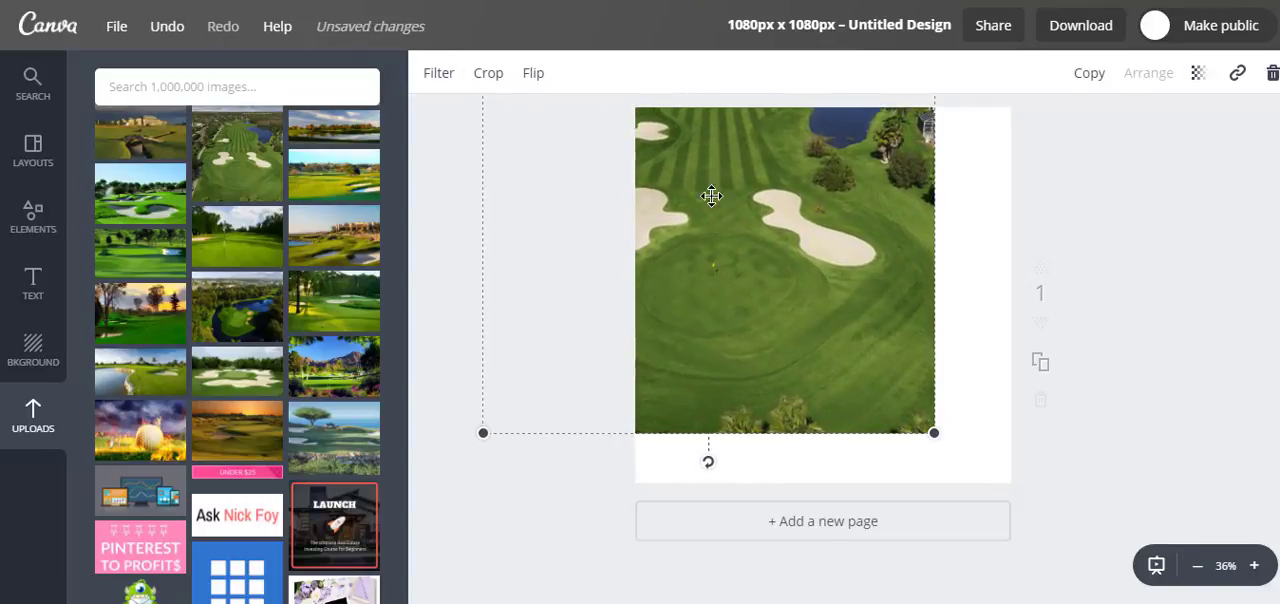
pyautogui.moveTo(753, 257); pyautogui.dragTo(814, 310)
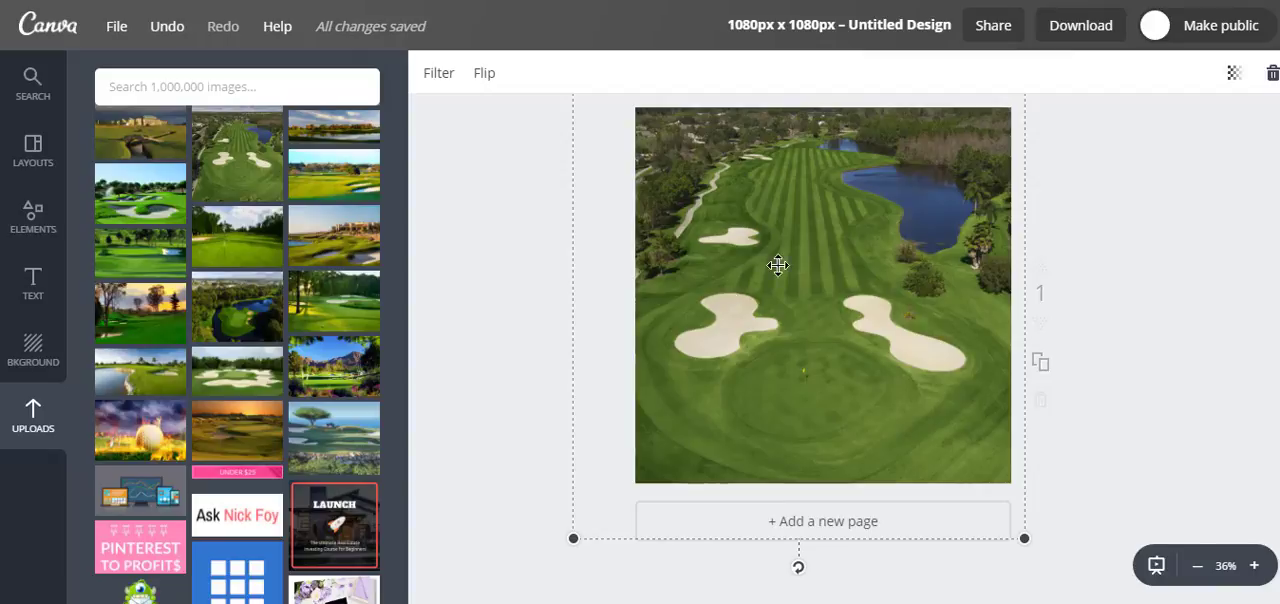
pyautogui.moveTo(716, 186)
pyautogui.mouseDown()
pyautogui.moveTo(759, 218)
pyautogui.moveTo(720, 166)
pyautogui.moveTo(730, 195)
pyautogui.moveTo(695, 183)
pyautogui.moveTo(714, 174)
pyautogui.mouseUp()
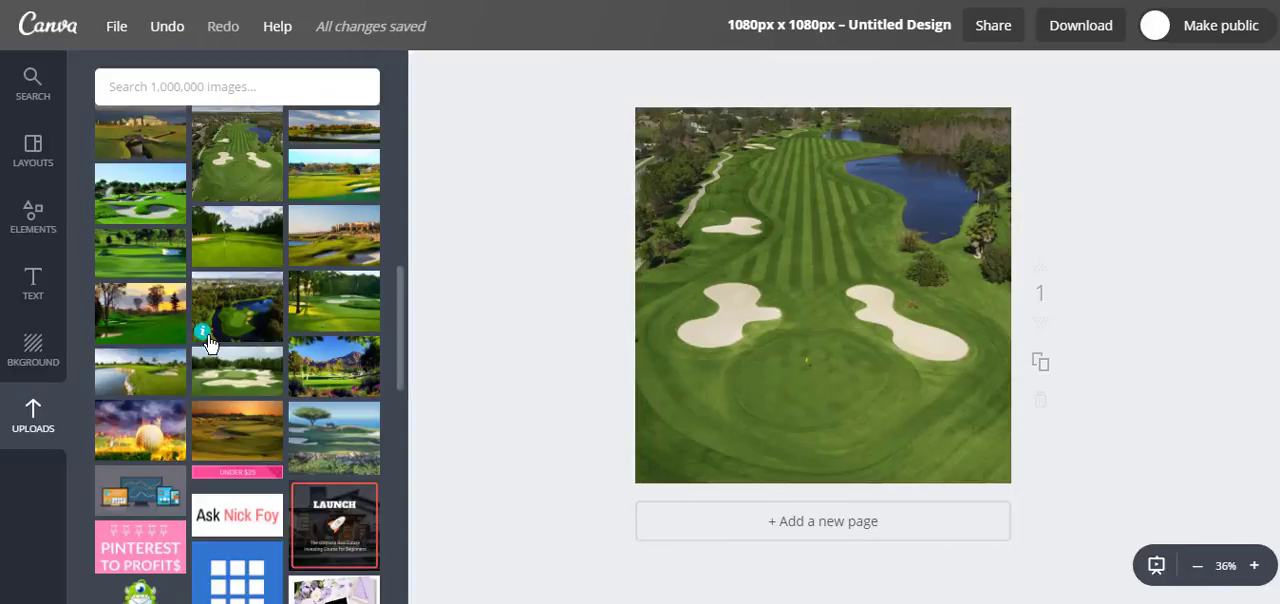
# Step: Add a plain square shape and enlarge it past the page edges so it covers the entire photo
pyautogui.click(27, 225)
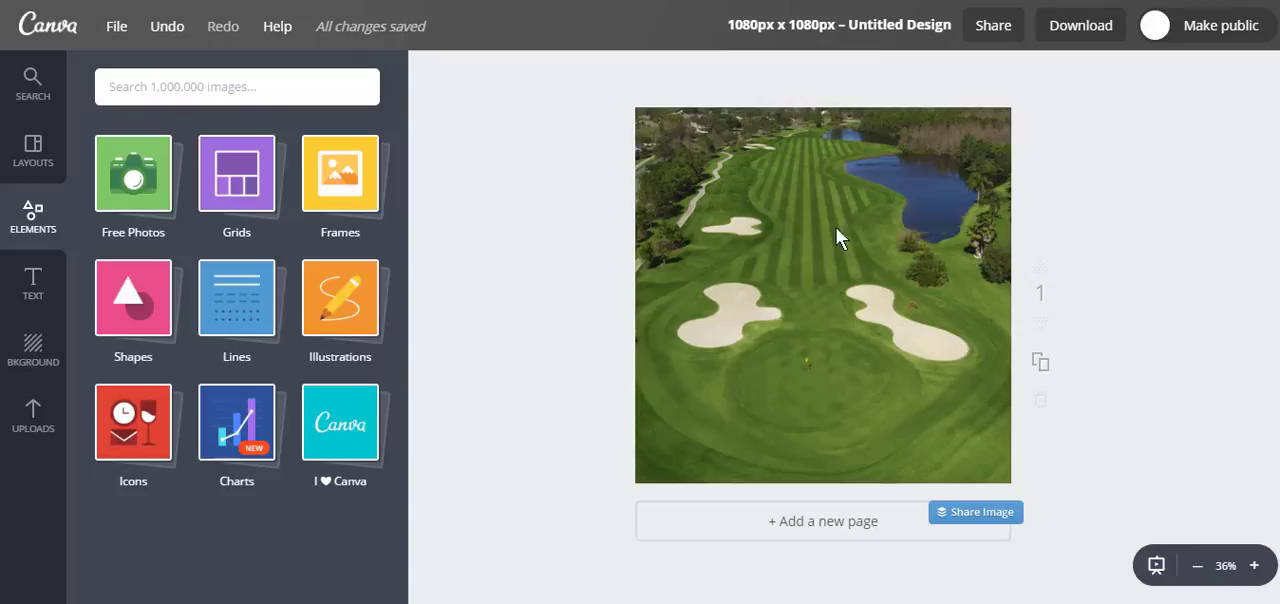
pyautogui.click(135, 305)
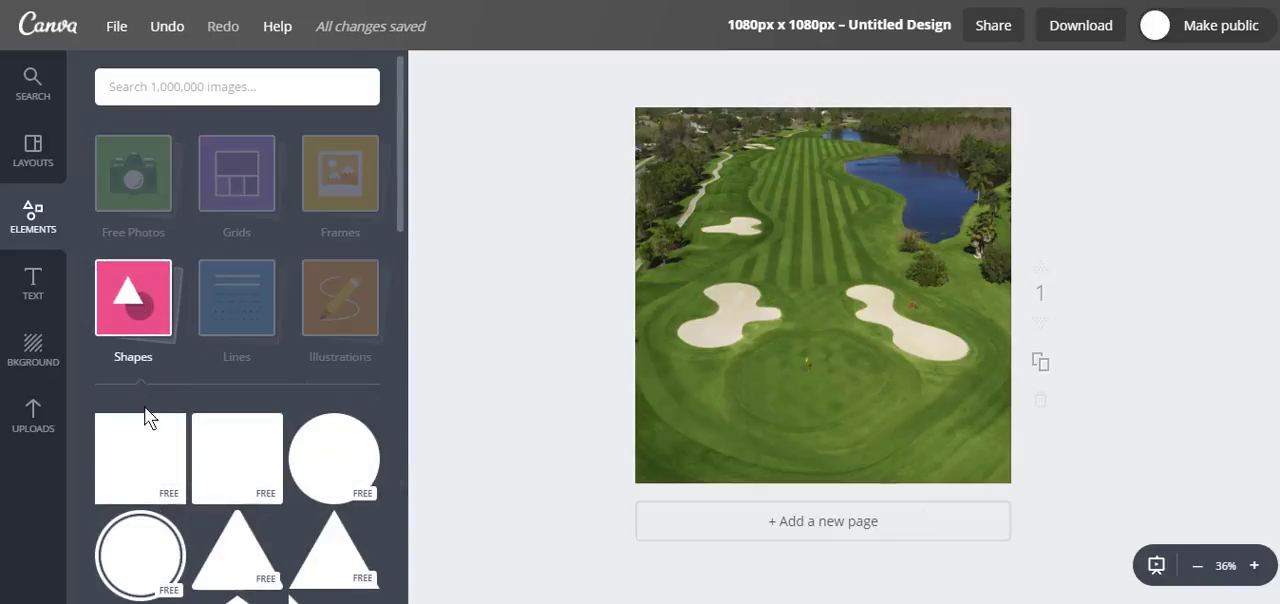
pyautogui.click(152, 460)
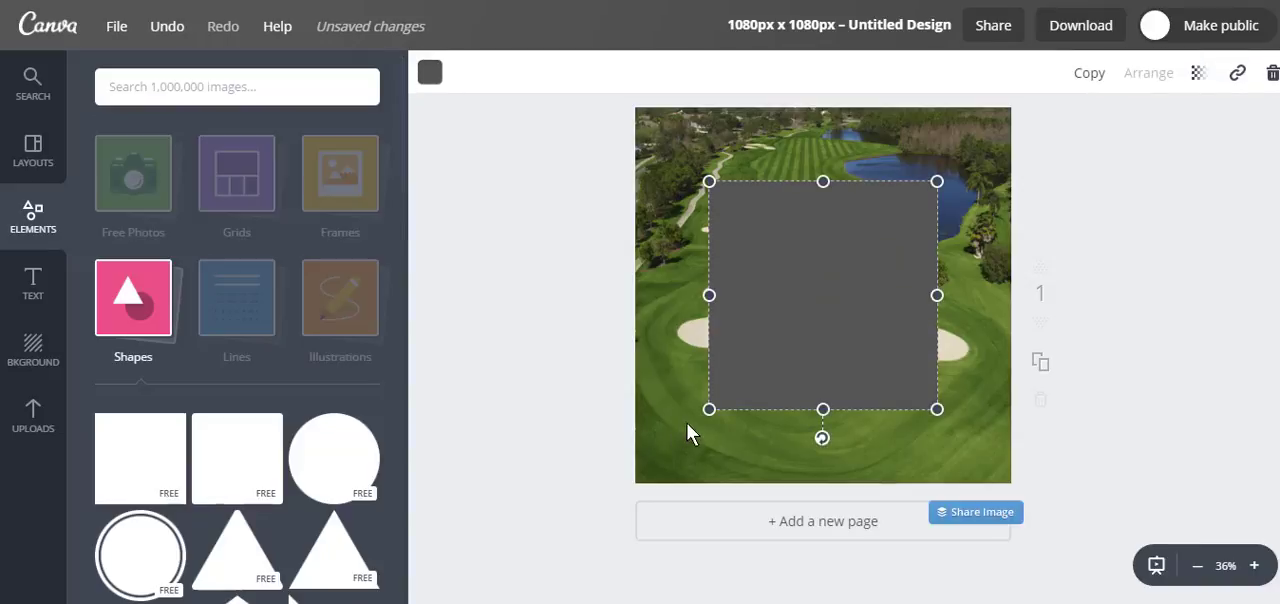
pyautogui.moveTo(701, 416); pyautogui.dragTo(617, 501)
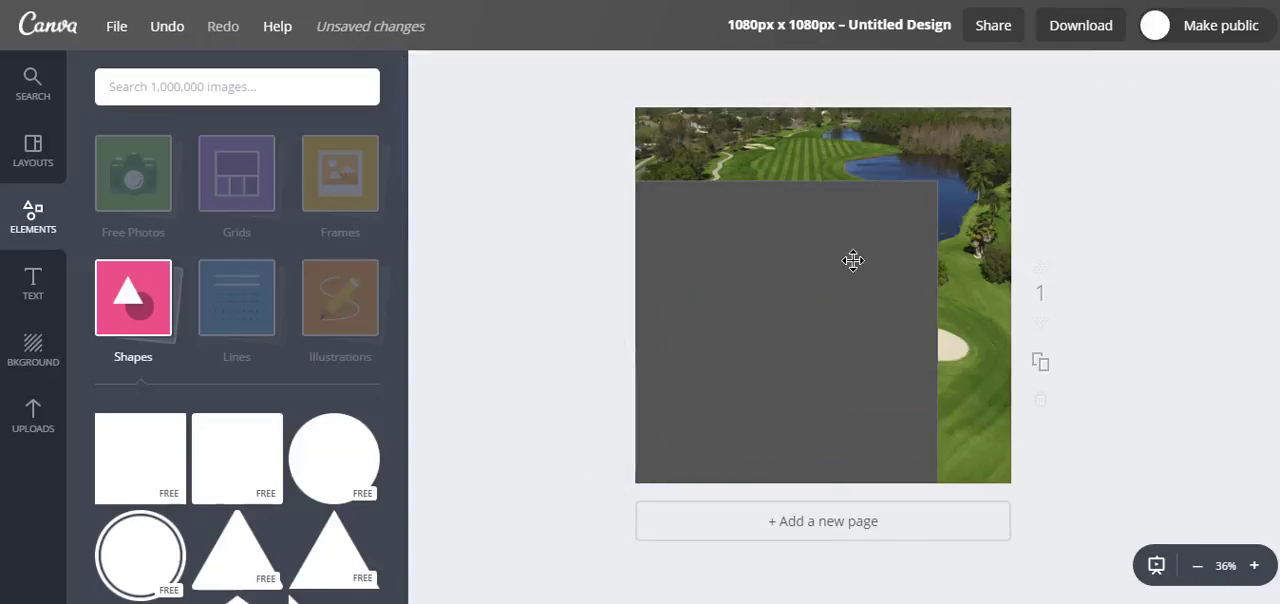
pyautogui.moveTo(937, 181); pyautogui.dragTo(1014, 94)
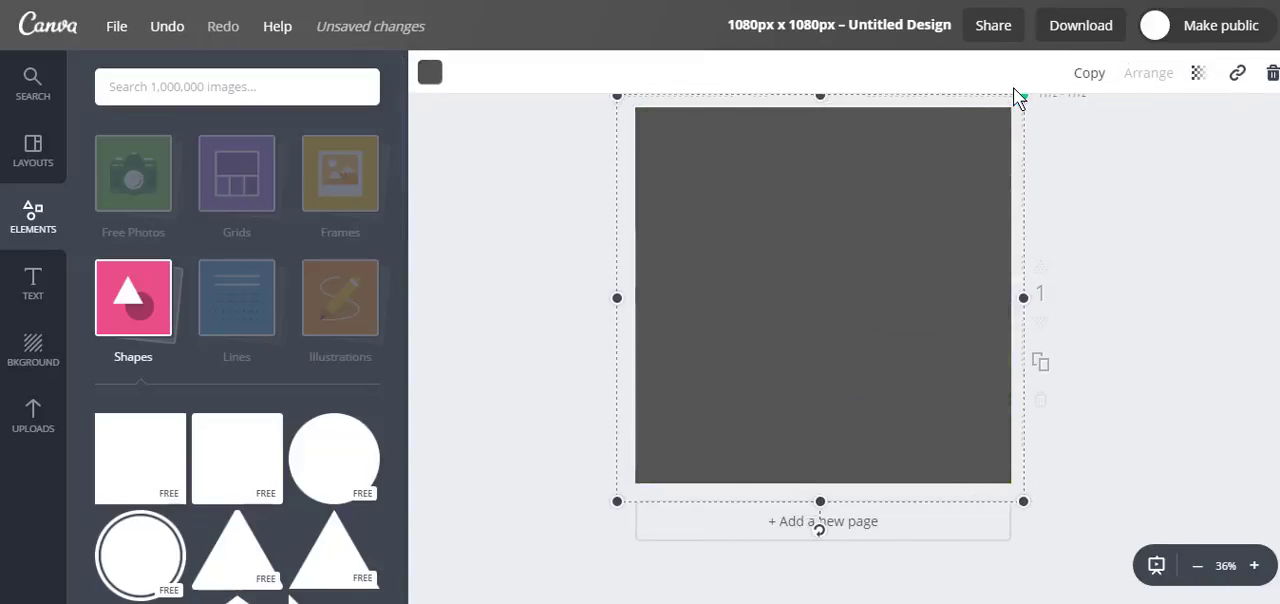
pyautogui.click(1014, 94)
# Step: Colour the square overlay dark green from the default palette
pyautogui.click(694, 223)
pyautogui.click(427, 73)
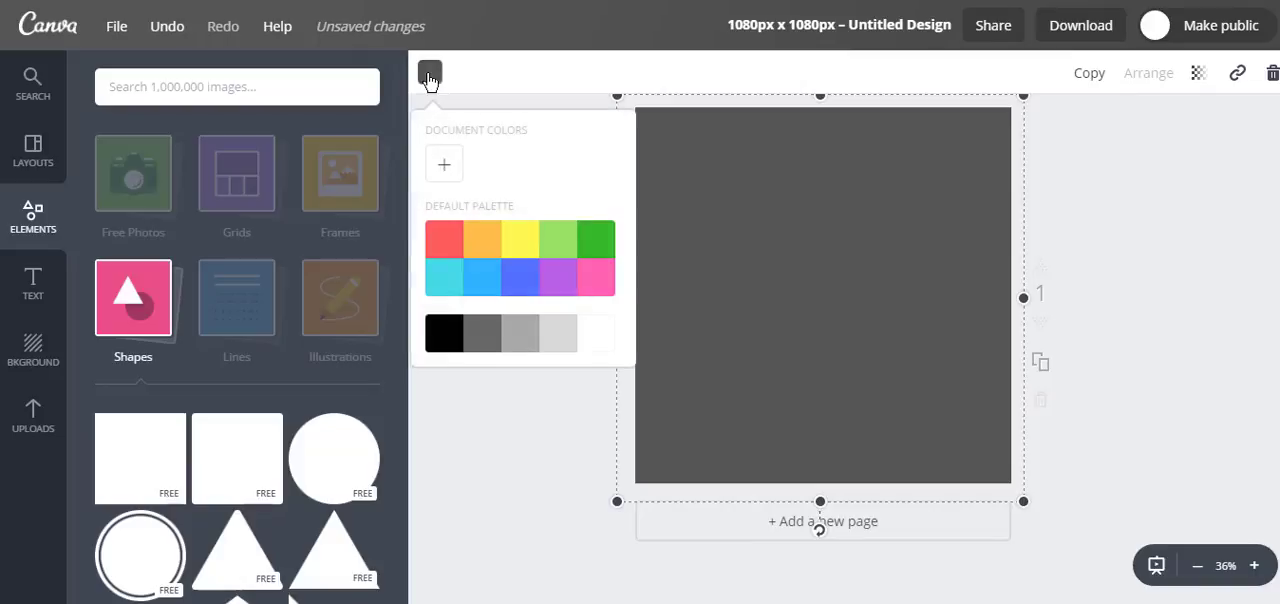
pyautogui.click(595, 244)
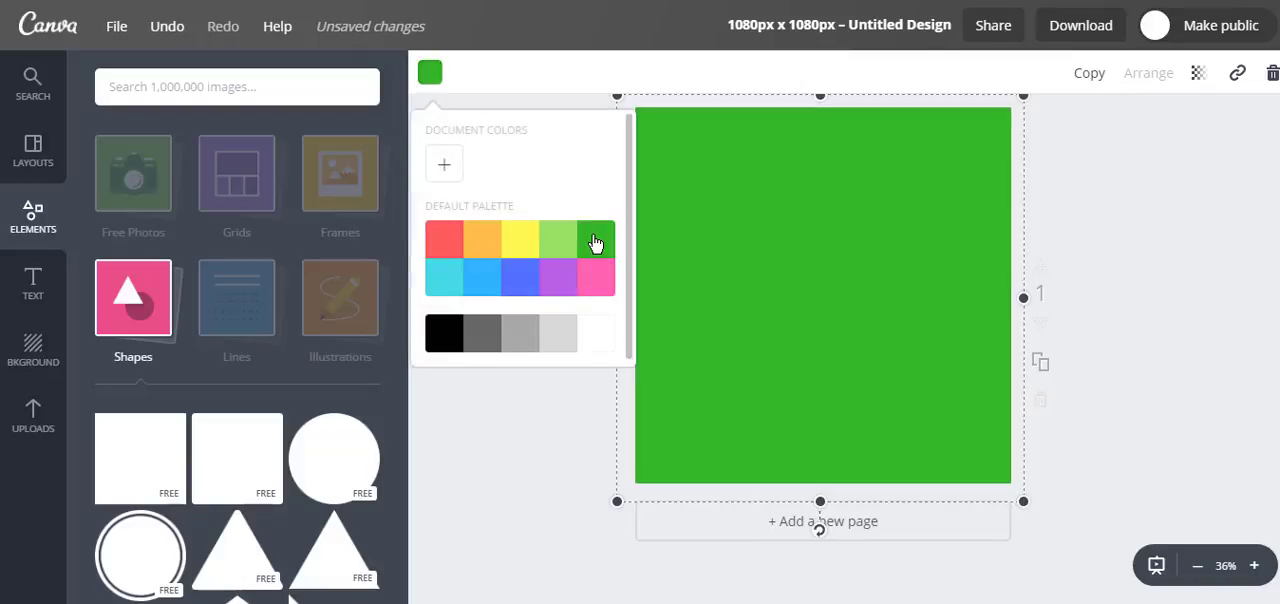
pyautogui.click(1153, 160)
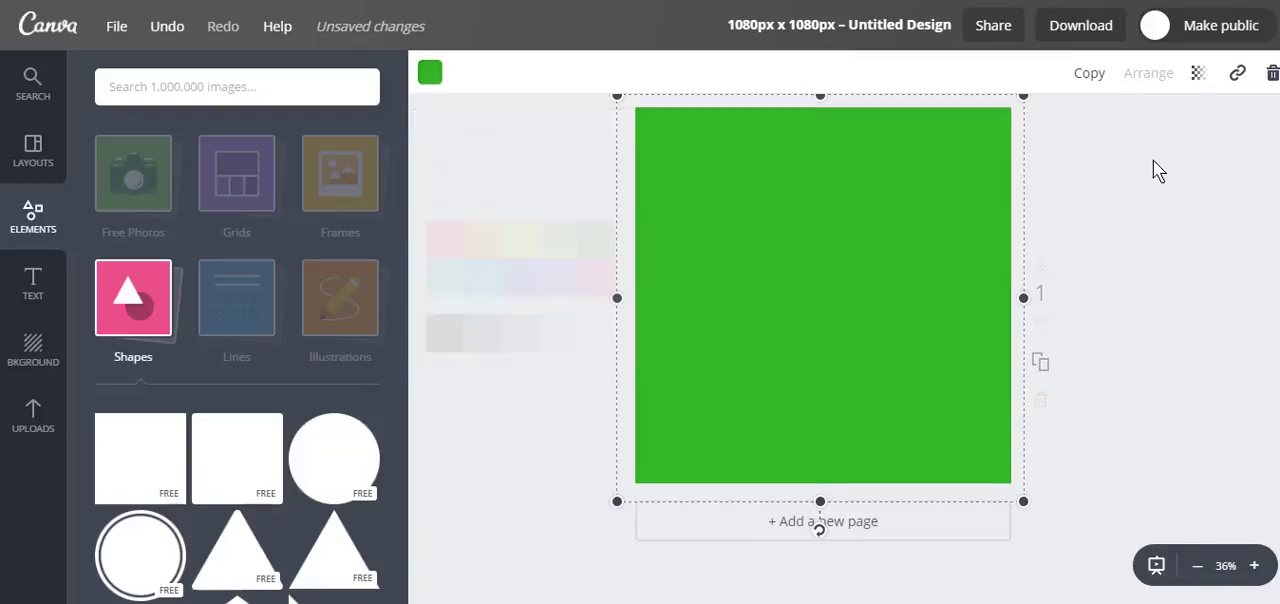
# Step: Set the square overlay's transparency to 52 so the golf course photo shows through
pyautogui.click(935, 202)
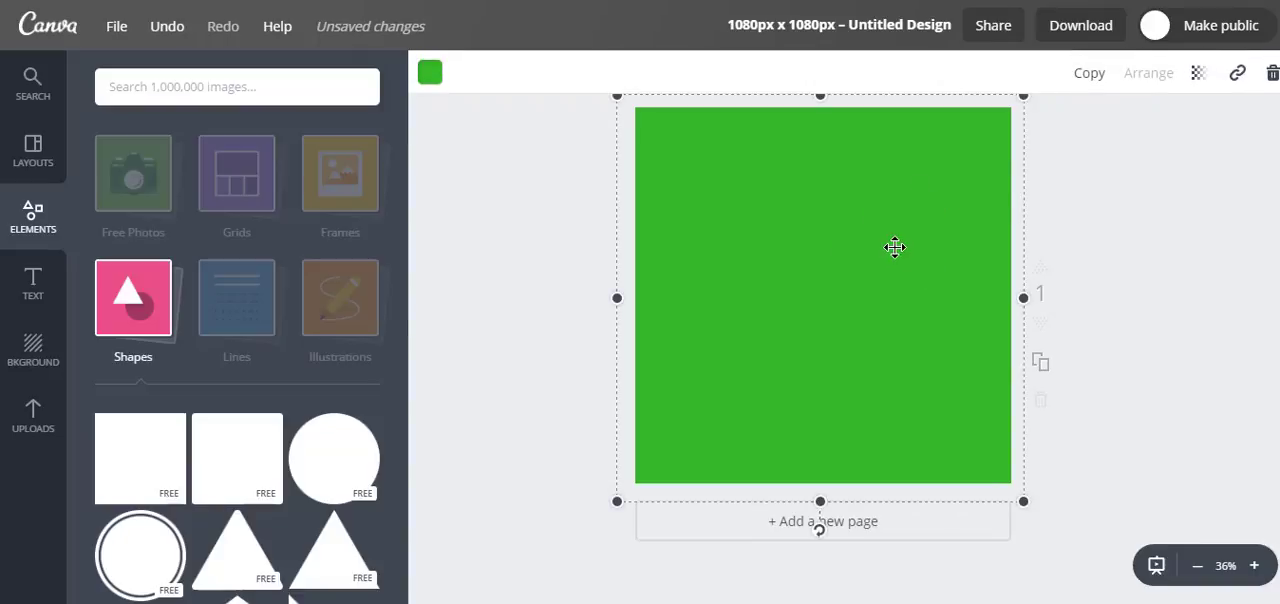
pyautogui.click(1198, 76)
pyautogui.moveTo(1153, 131); pyautogui.dragTo(1096, 148)
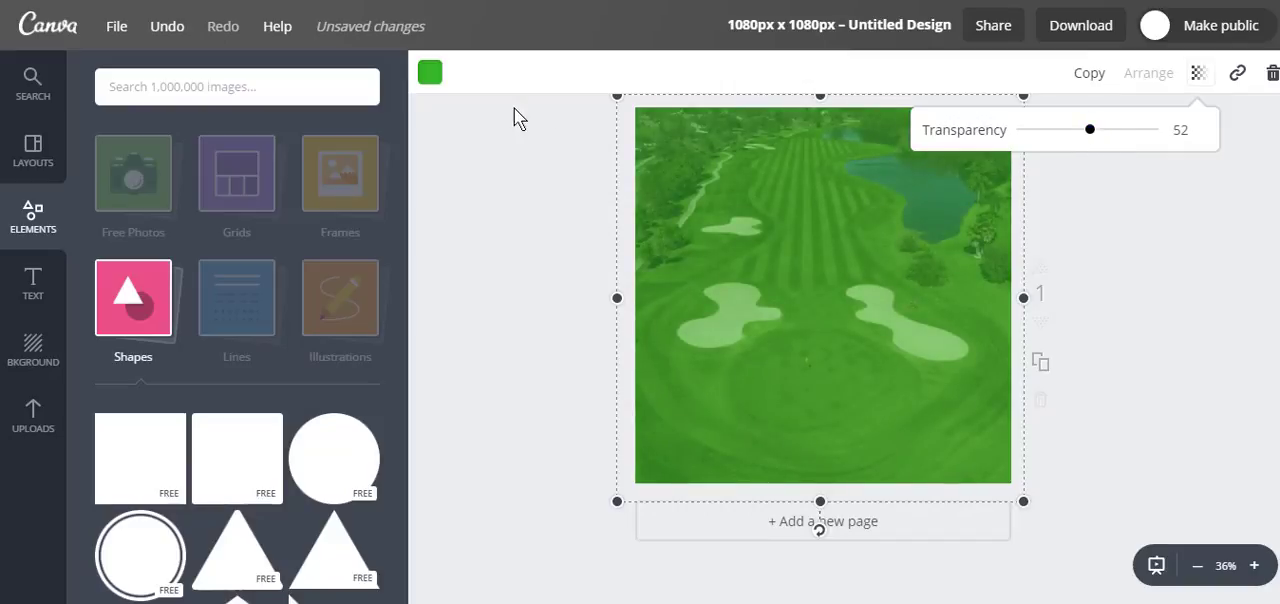
# Step: Change the semi-transparent square overlay's colour to black from the default palette
pyautogui.click(429, 73)
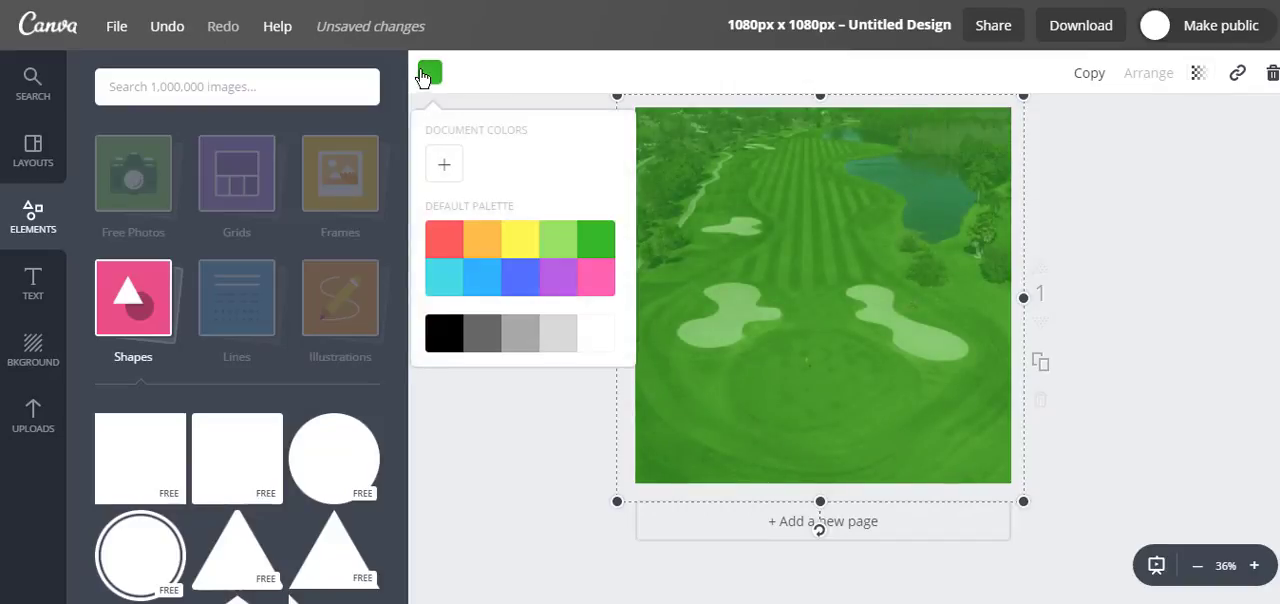
pyautogui.click(447, 345)
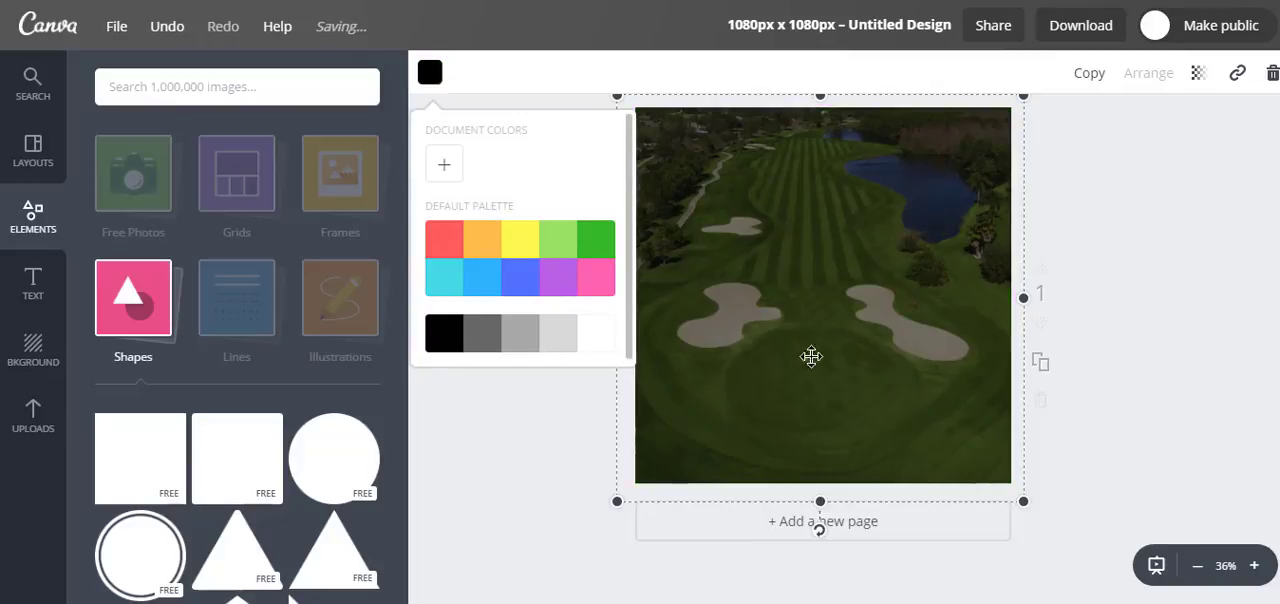
pyautogui.click(1124, 286)
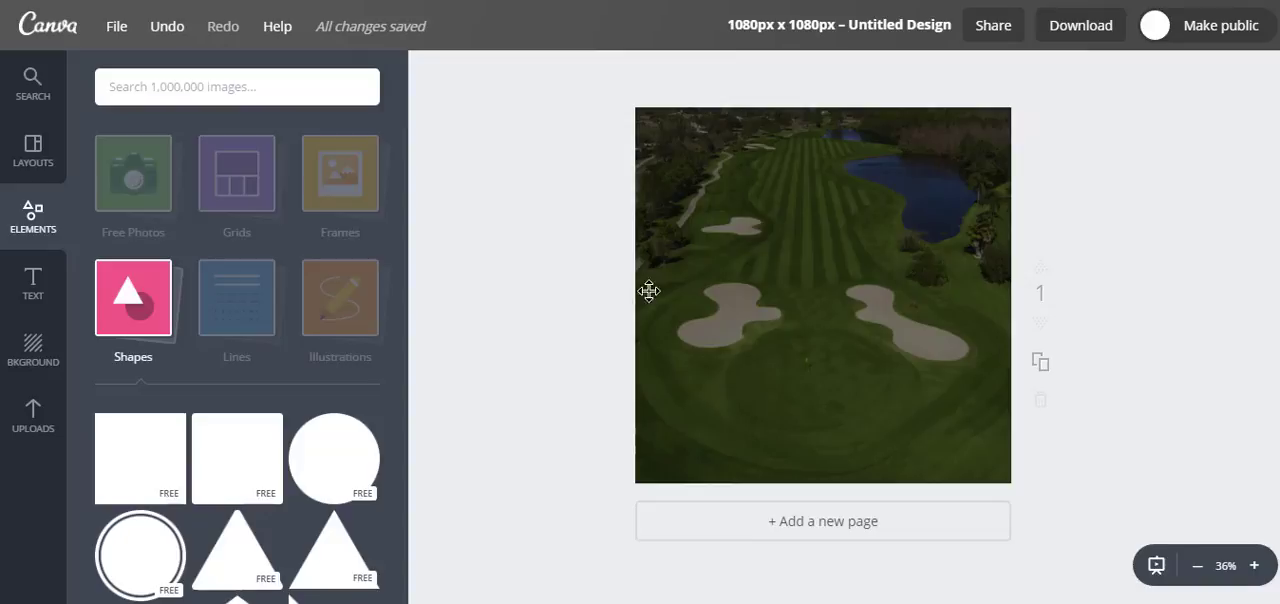
pyautogui.click(29, 304)
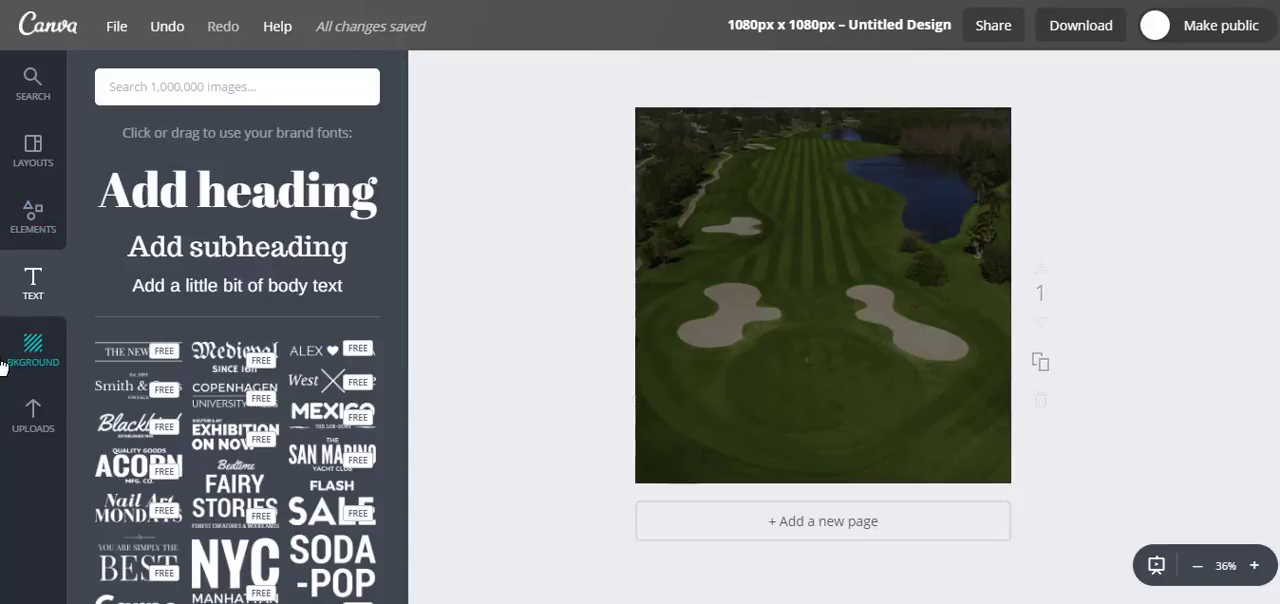
pyautogui.click(31, 88)
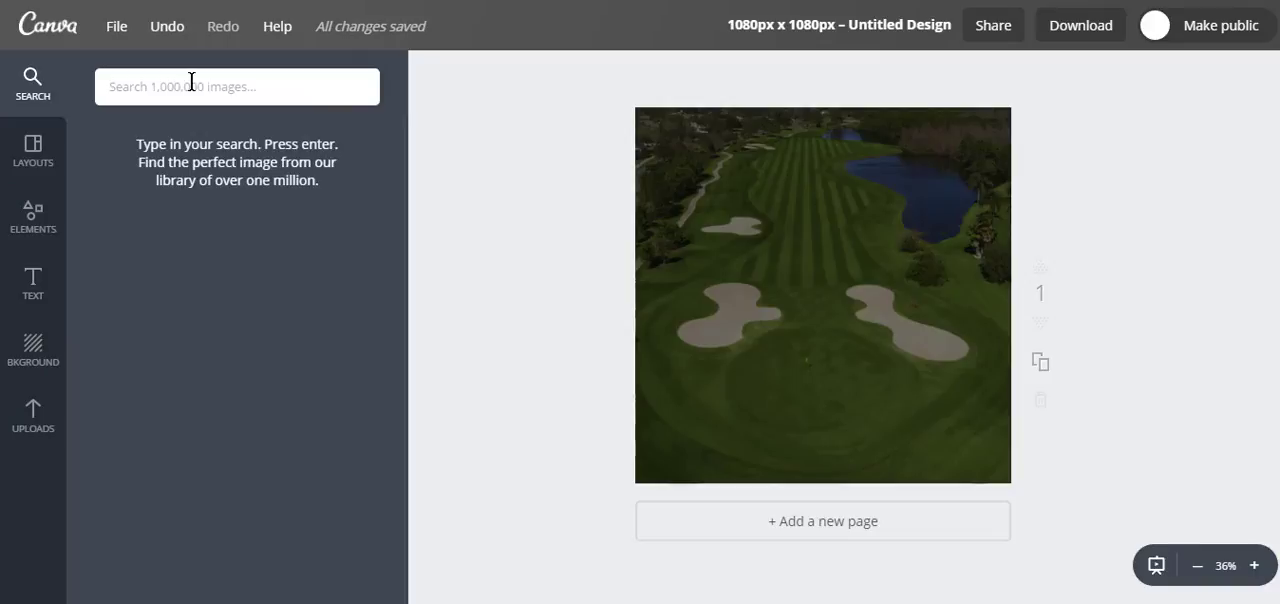
pyautogui.click(43, 177)
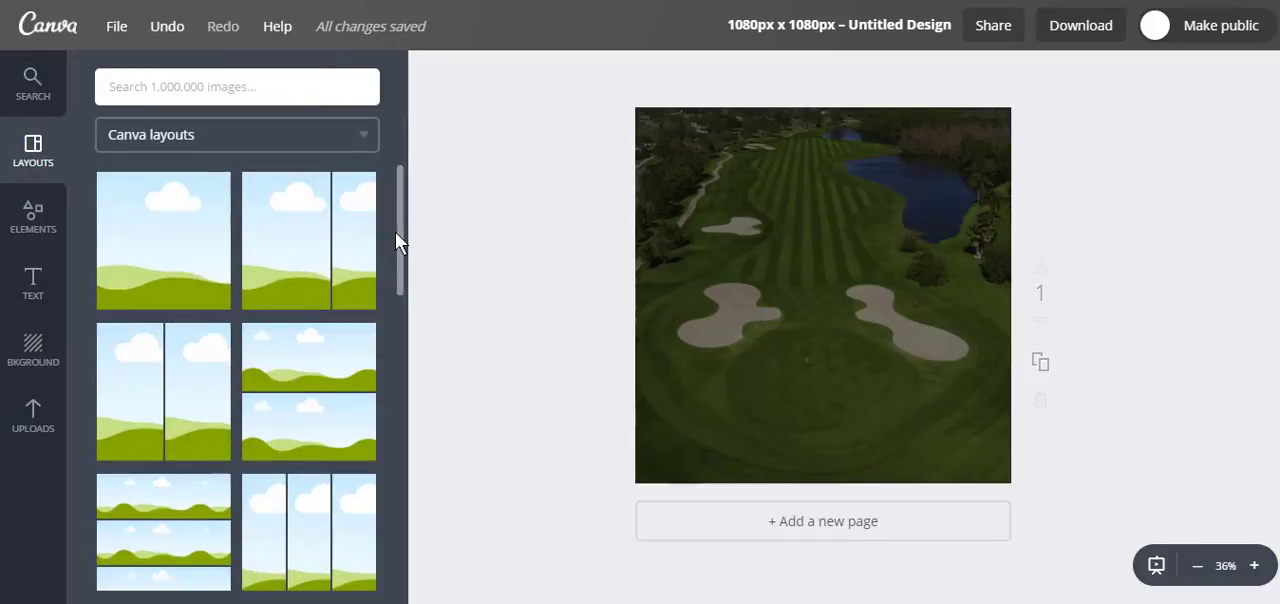
pyautogui.moveTo(401, 240); pyautogui.dragTo(418, 145)
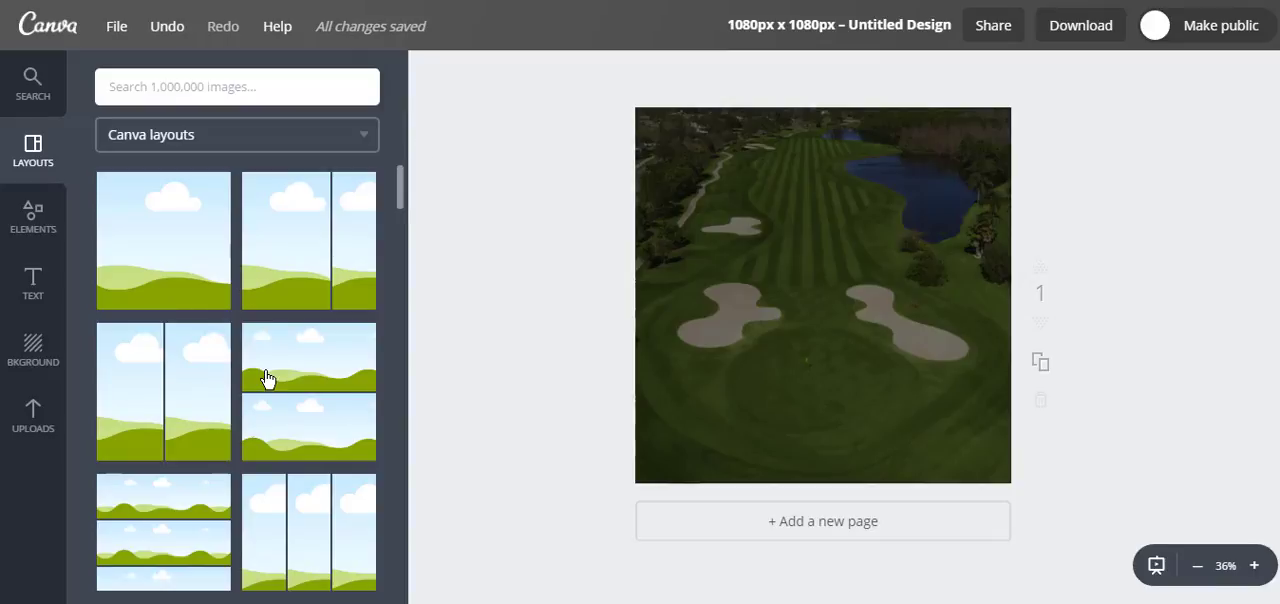
# Step: Add an outlined square shape over the golf course photo and enlarge it slightly from its upper-left corner
pyautogui.click(34, 226)
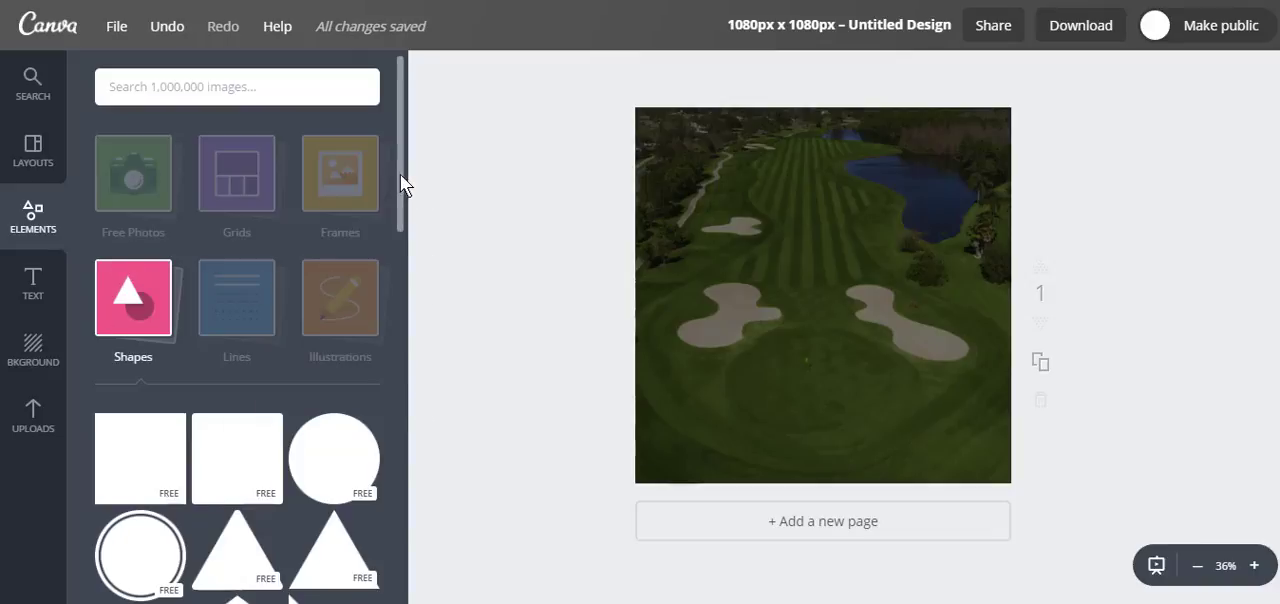
pyautogui.moveTo(400, 174); pyautogui.dragTo(434, 480)
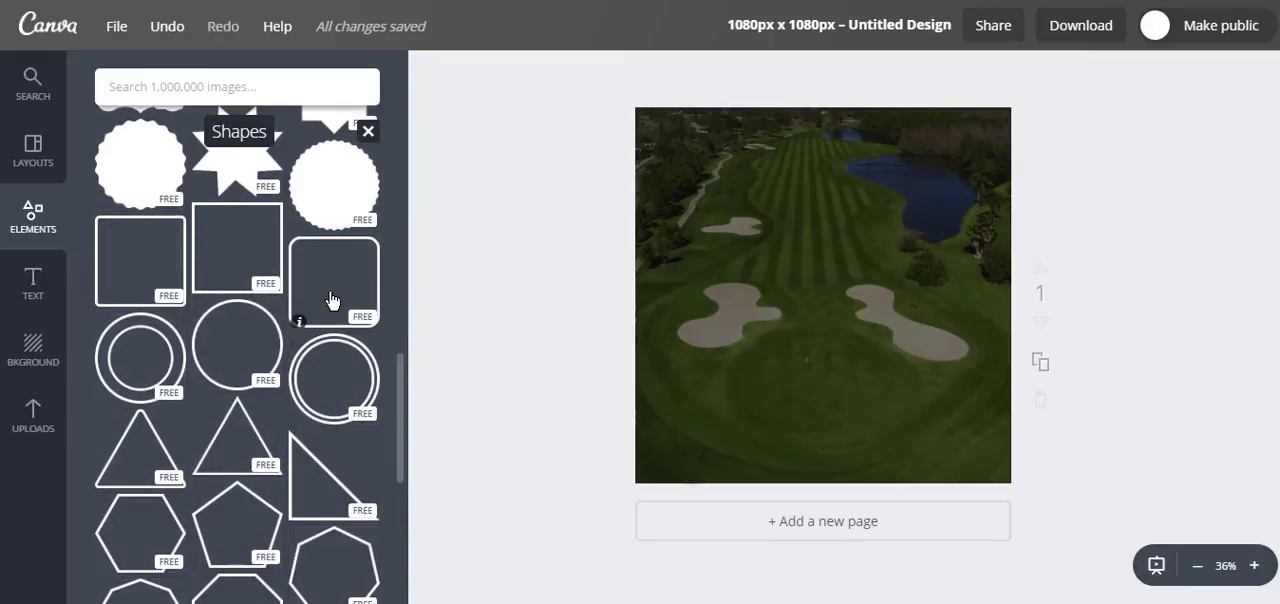
pyautogui.click(228, 245)
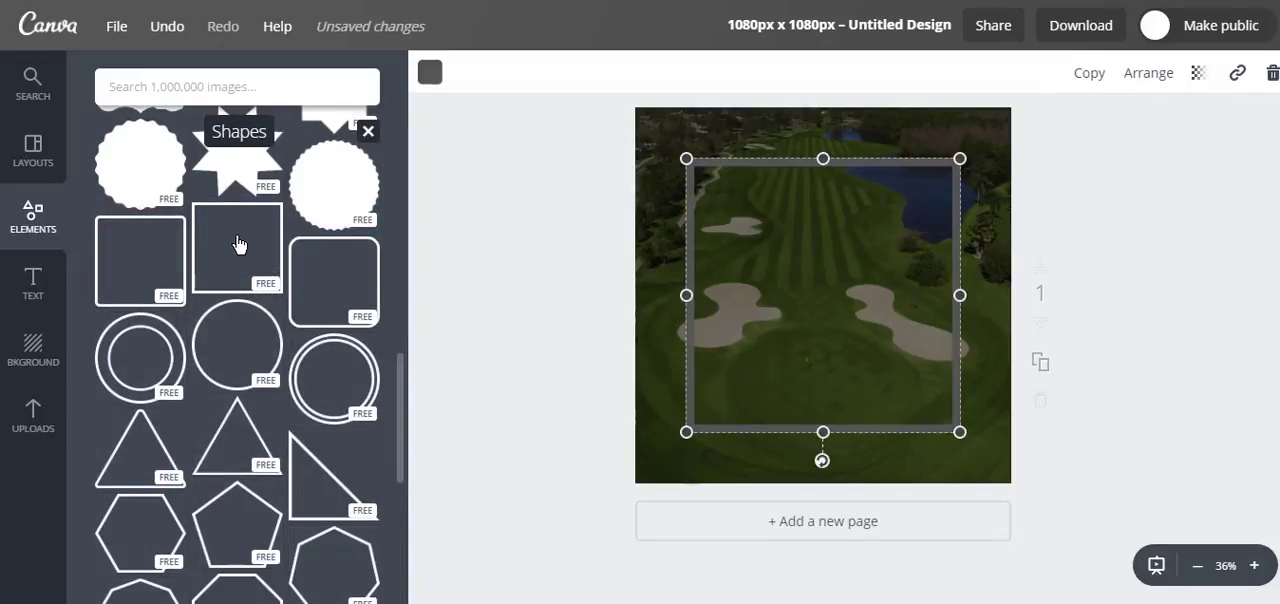
pyautogui.moveTo(687, 157)
pyautogui.mouseDown()
pyautogui.moveTo(854, 323)
pyautogui.moveTo(680, 151)
pyautogui.mouseUp()
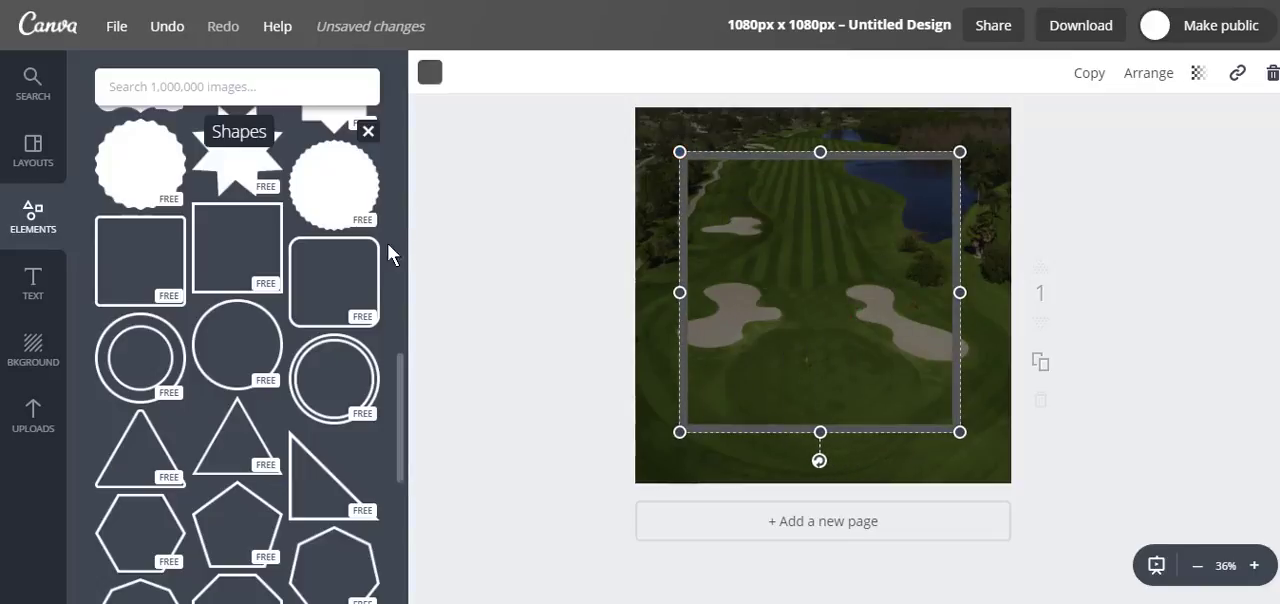
pyautogui.moveTo(402, 367); pyautogui.dragTo(396, 133)
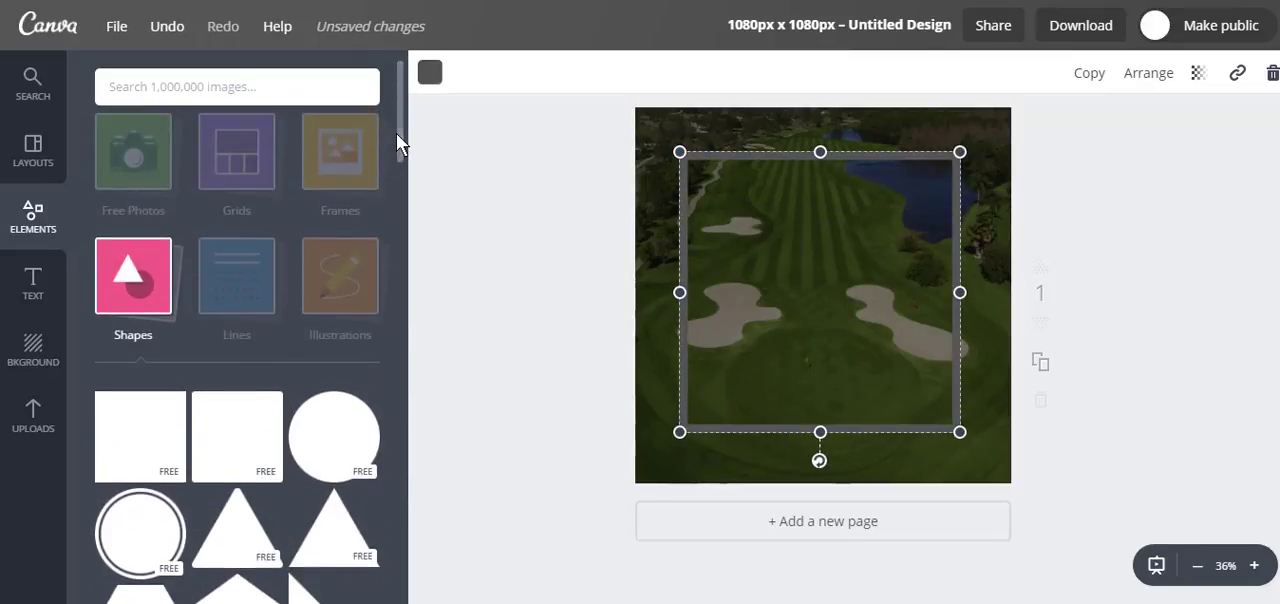
pyautogui.click(140, 286)
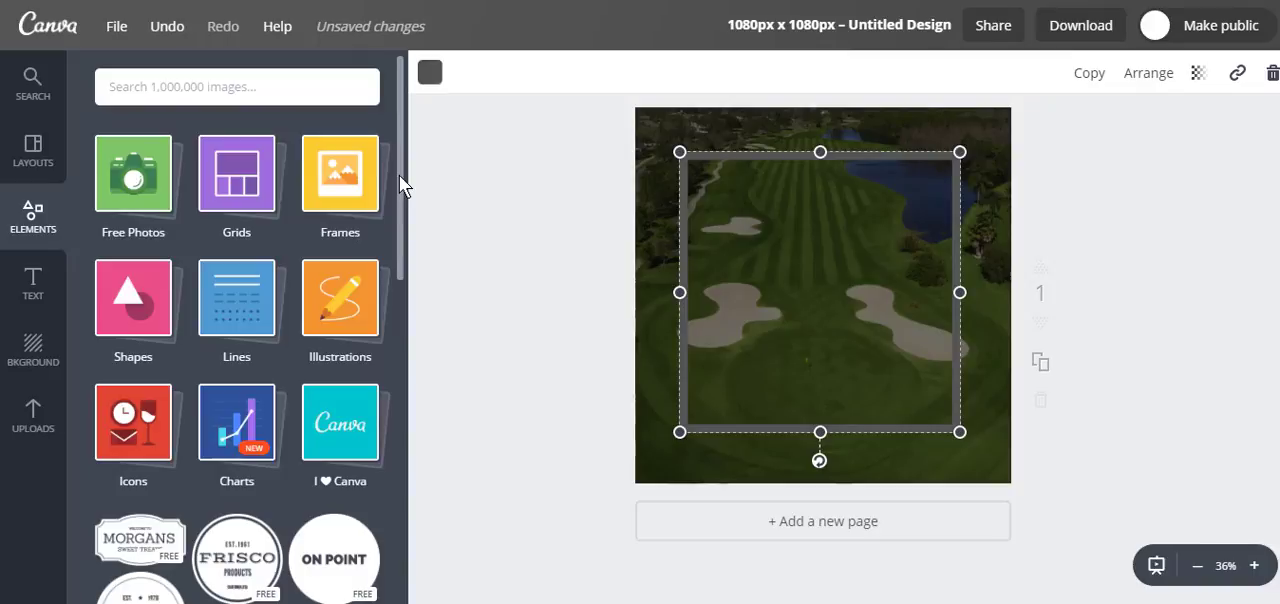
# Step: Browse the preset text styles, add a plain heading to the page and colour it white from the default palette
pyautogui.click(31, 300)
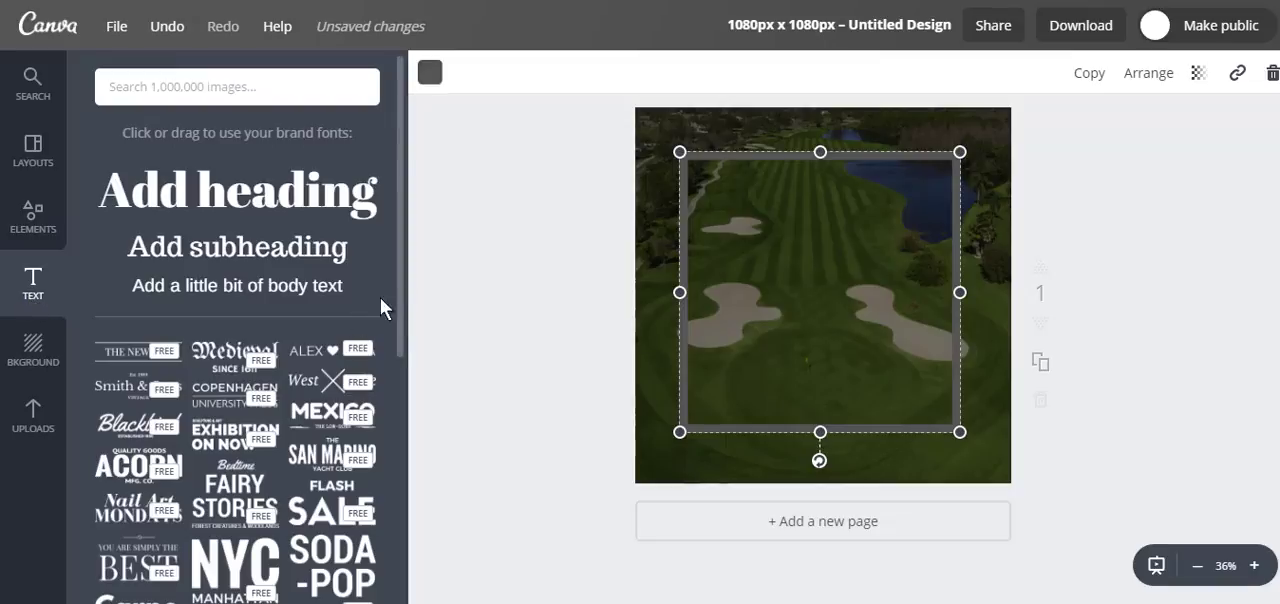
pyautogui.moveTo(403, 314); pyautogui.dragTo(413, 388)
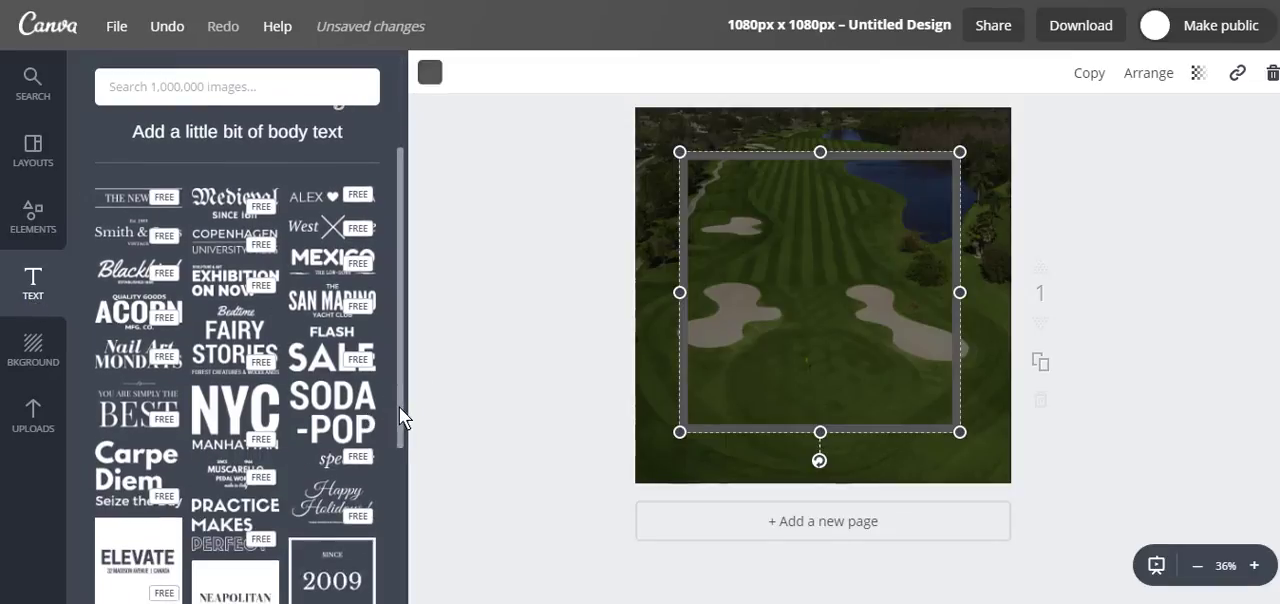
pyautogui.moveTo(402, 411); pyautogui.dragTo(397, 489)
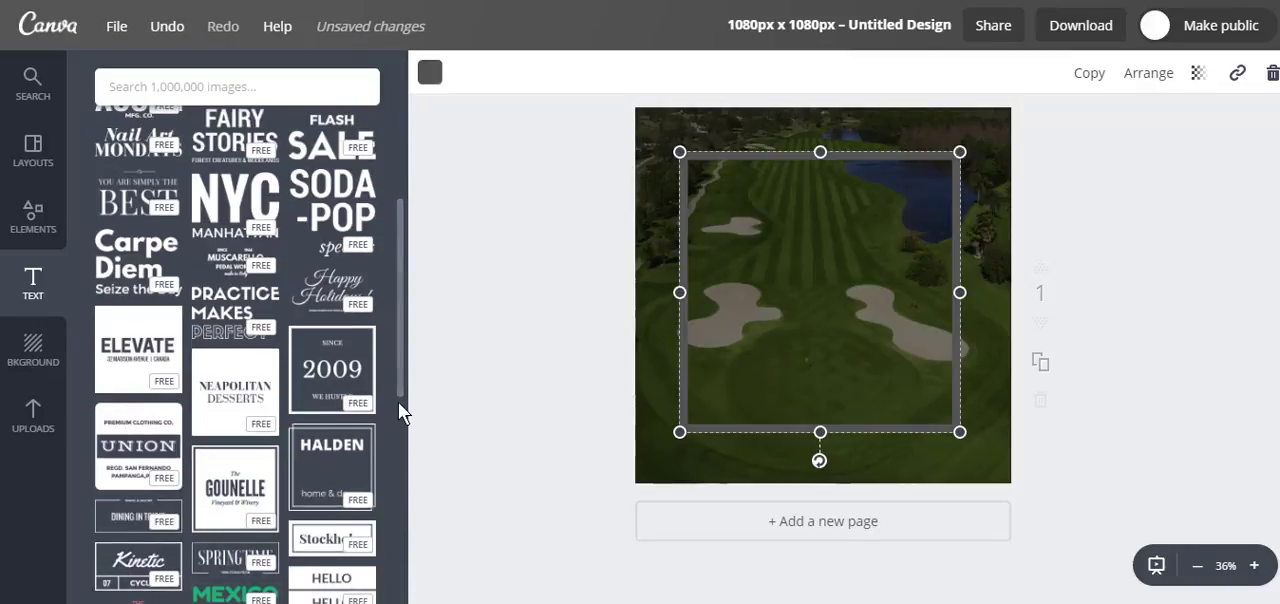
pyautogui.moveTo(399, 372); pyautogui.dragTo(400, 194)
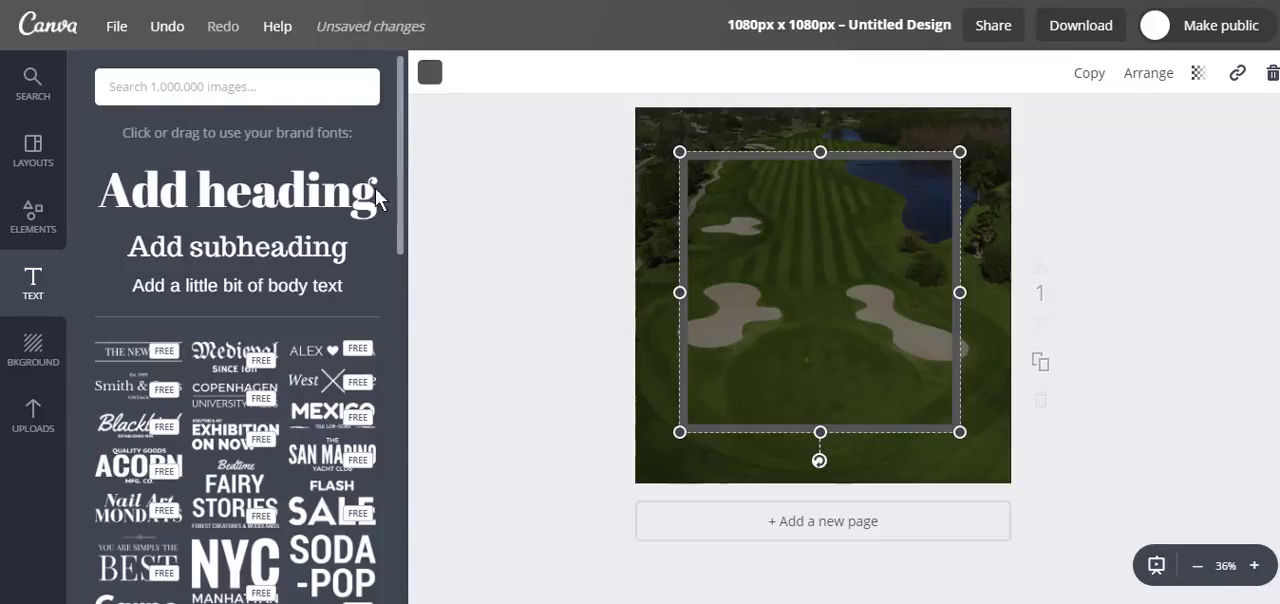
pyautogui.click(250, 195)
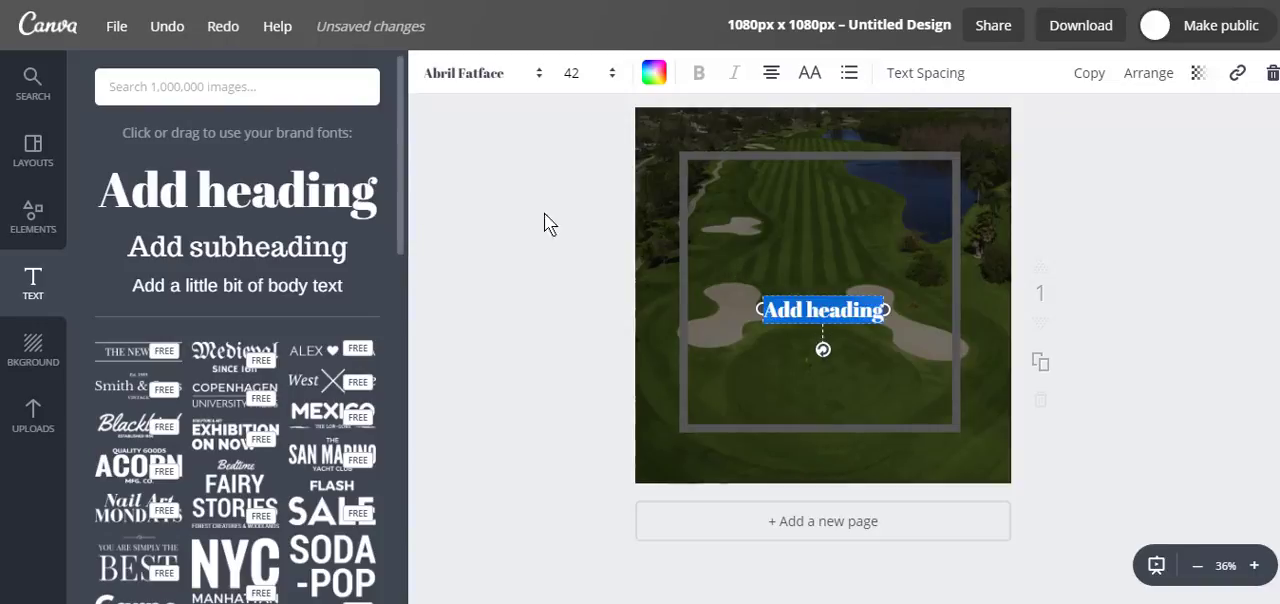
pyautogui.click(652, 80)
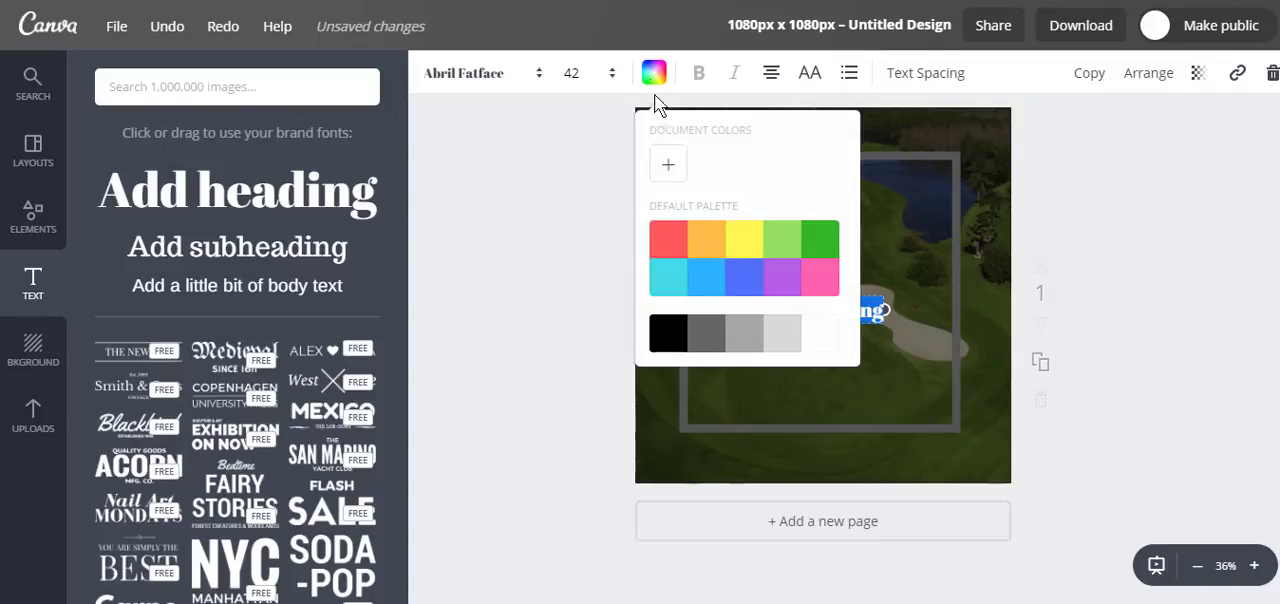
pyautogui.click(819, 342)
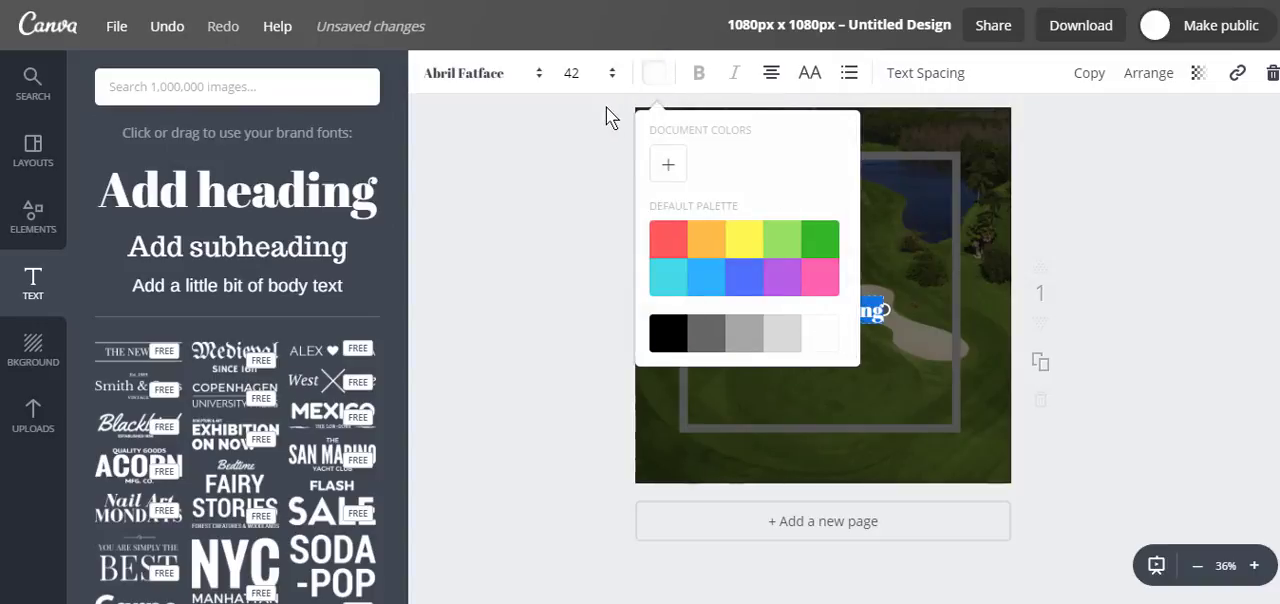
# Step: Set the heading's font size to 64 and its font to Alfa Slab One
pyautogui.click(568, 74)
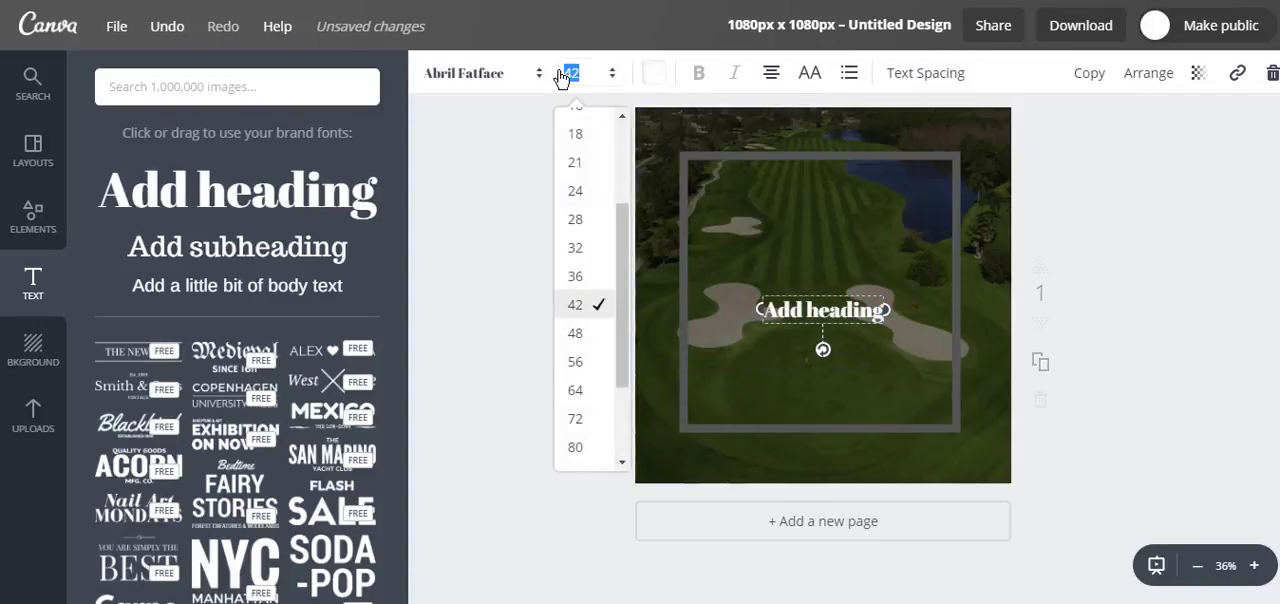
pyautogui.click(576, 389)
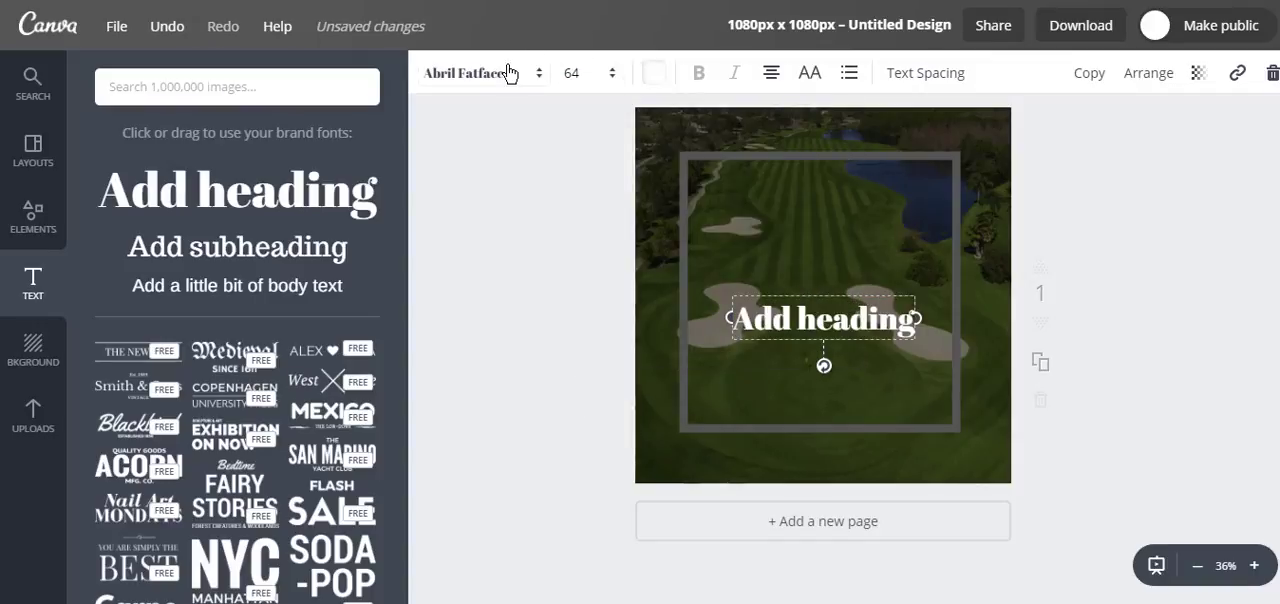
pyautogui.click(508, 74)
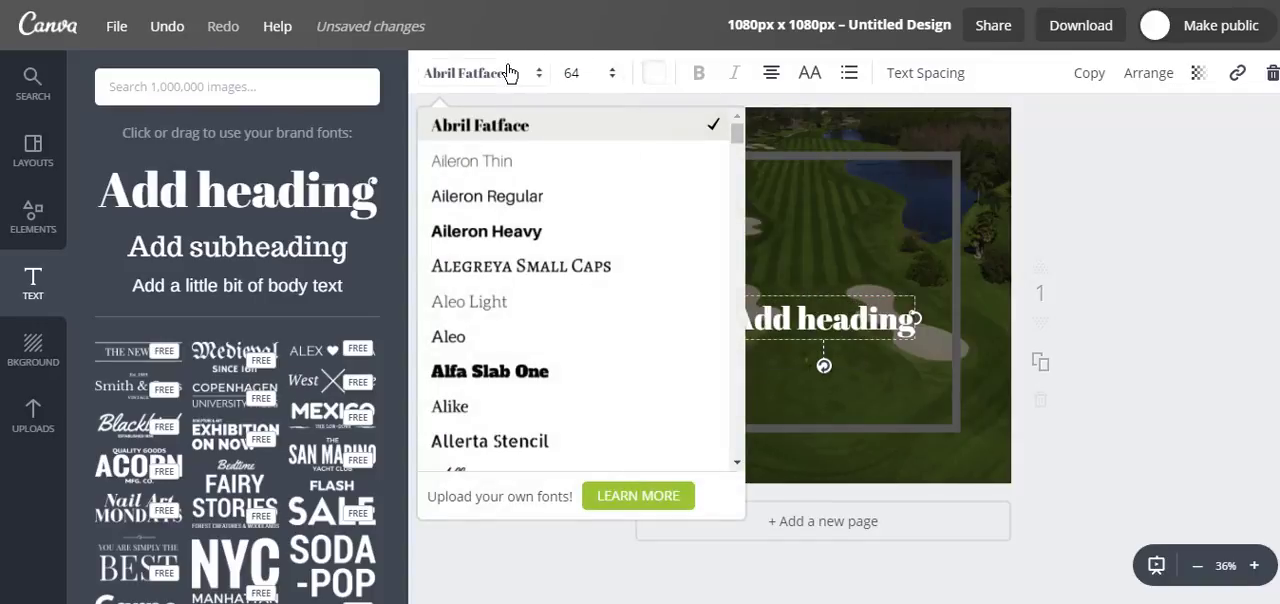
pyautogui.click(511, 372)
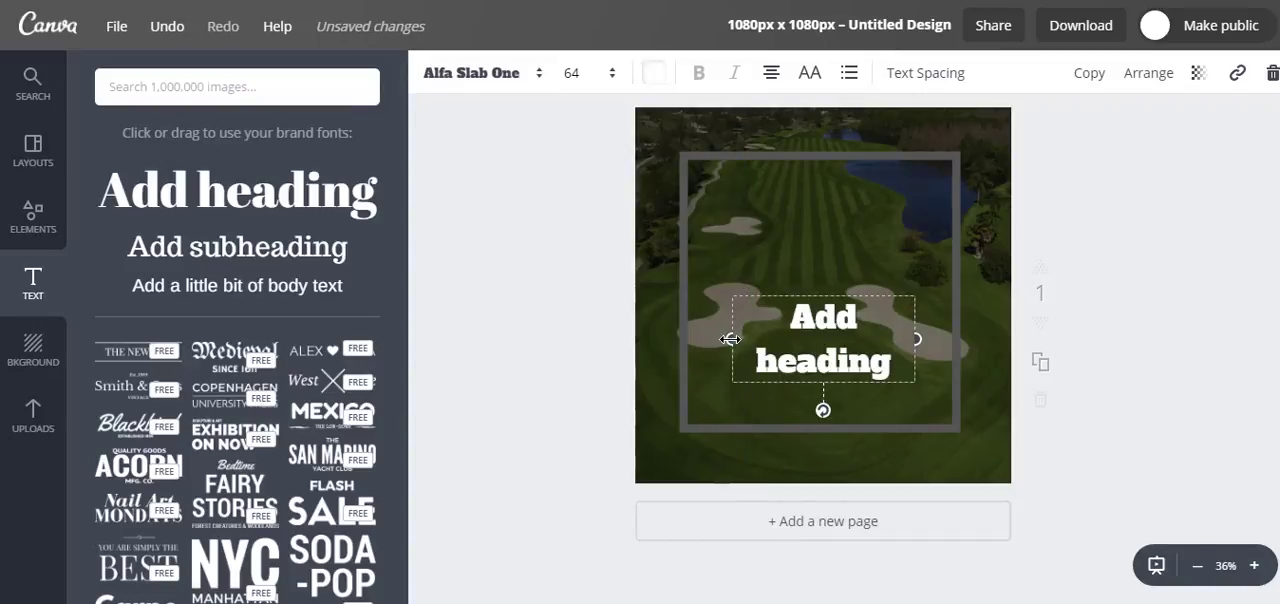
# Step: Widen the heading's text box so it fits on one line and replace its text with "Golf Tips"
pyautogui.moveTo(730, 339); pyautogui.dragTo(684, 318)
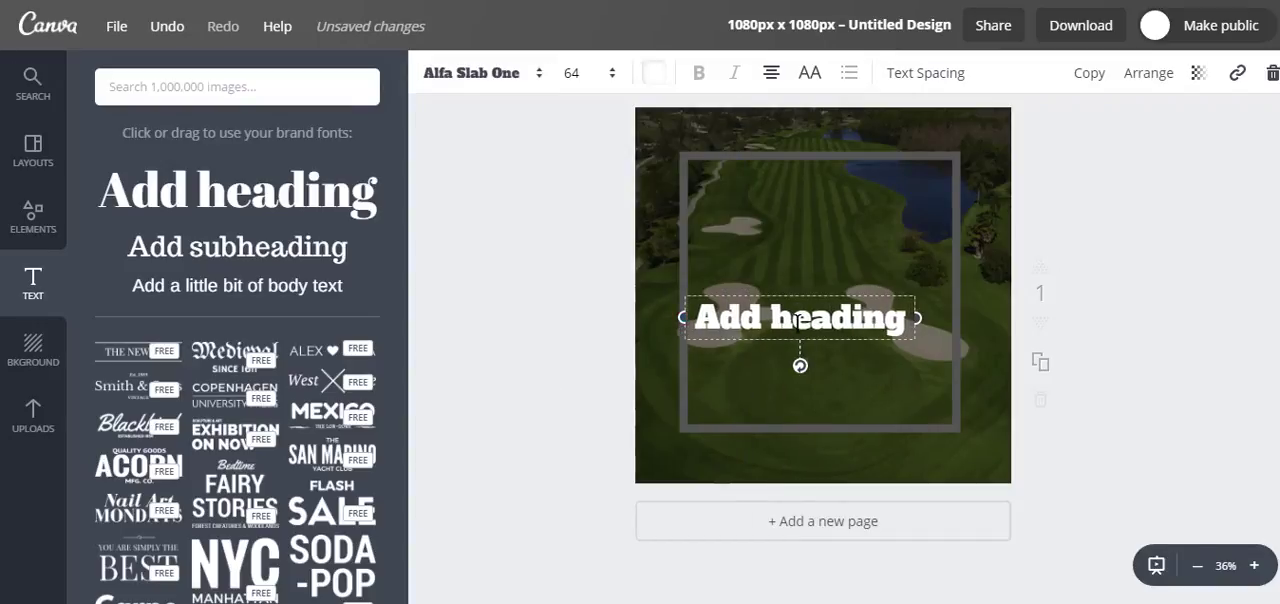
pyautogui.doubleClick(899, 322)
pyautogui.write('Golf Tips')
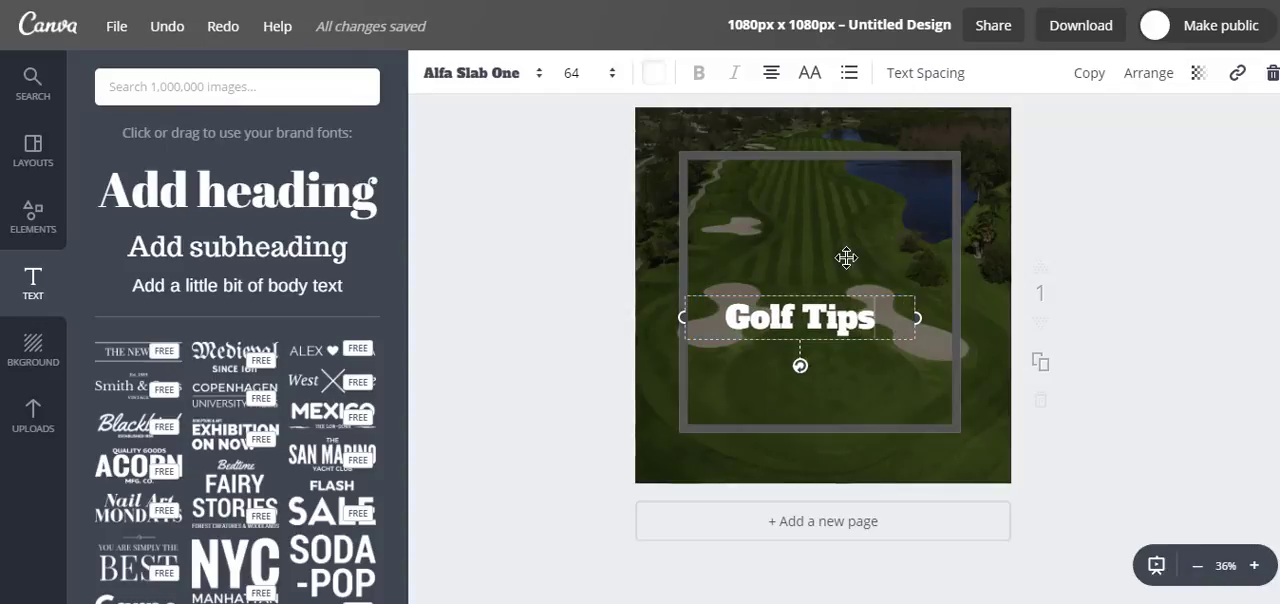
# Step: Move the Golf Tips heading to the upper part of the page and shift the outlined square down below it
pyautogui.click(846, 316)
pyautogui.moveTo(846, 316); pyautogui.dragTo(852, 150)
pyautogui.moveTo(957, 220); pyautogui.dragTo(950, 318)
pyautogui.moveTo(948, 246); pyautogui.dragTo(893, 300)
pyautogui.moveTo(845, 178); pyautogui.dragTo(846, 202)
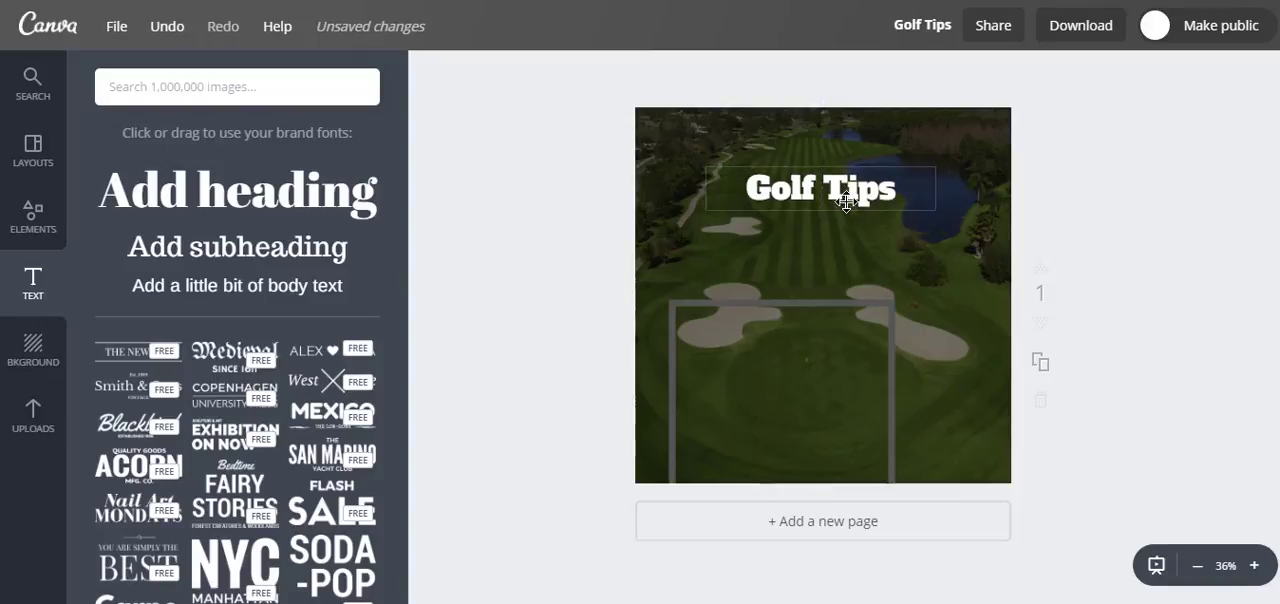
# Step: Move the outlined square back up and enlarge it into a frame just inside the page edges
pyautogui.moveTo(817, 300); pyautogui.dragTo(801, 132)
pyautogui.moveTo(877, 347); pyautogui.dragTo(1034, 437)
pyautogui.click(714, 204)
pyautogui.click(664, 132)
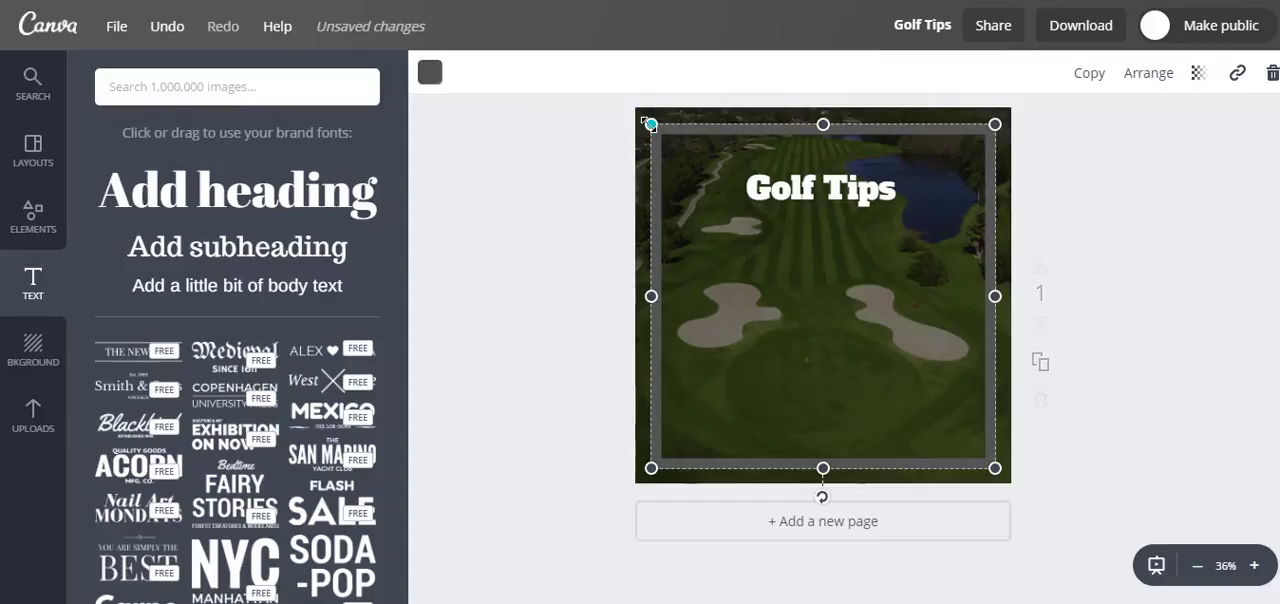
# Step: Thin the frame's border by scaling it down to the lower-right corner and stretching its sides back out to about 995 px wide
pyautogui.moveTo(648, 121); pyautogui.dragTo(918, 345)
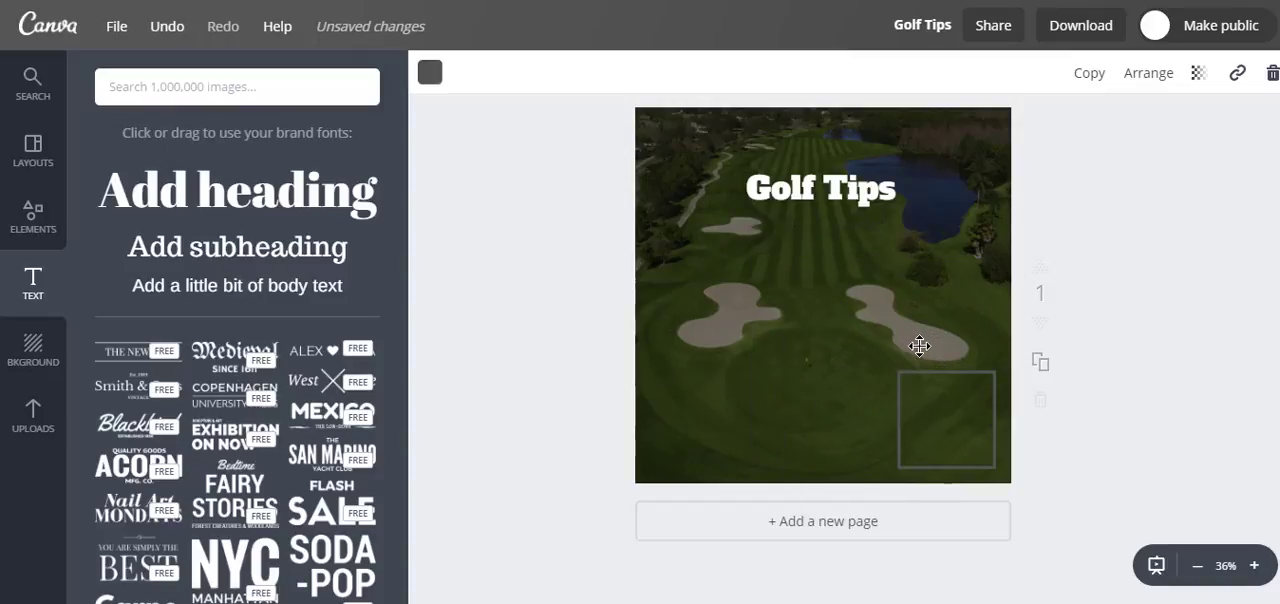
pyautogui.click(898, 414)
pyautogui.moveTo(899, 419); pyautogui.dragTo(652, 437)
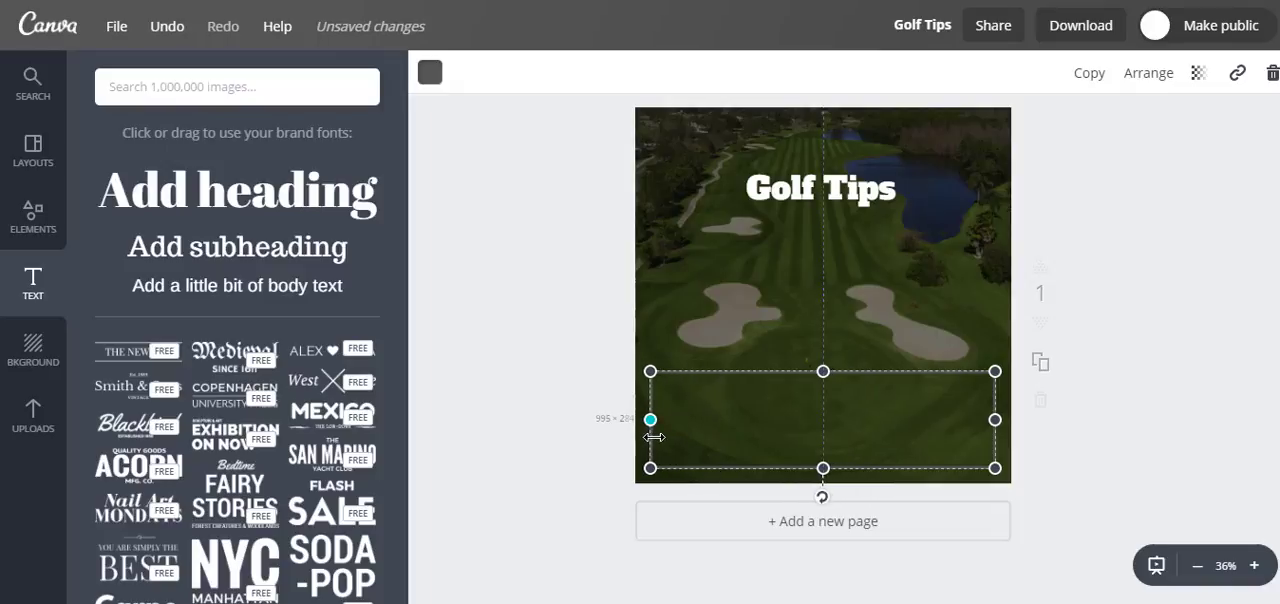
pyautogui.moveTo(820, 360); pyautogui.dragTo(821, 128)
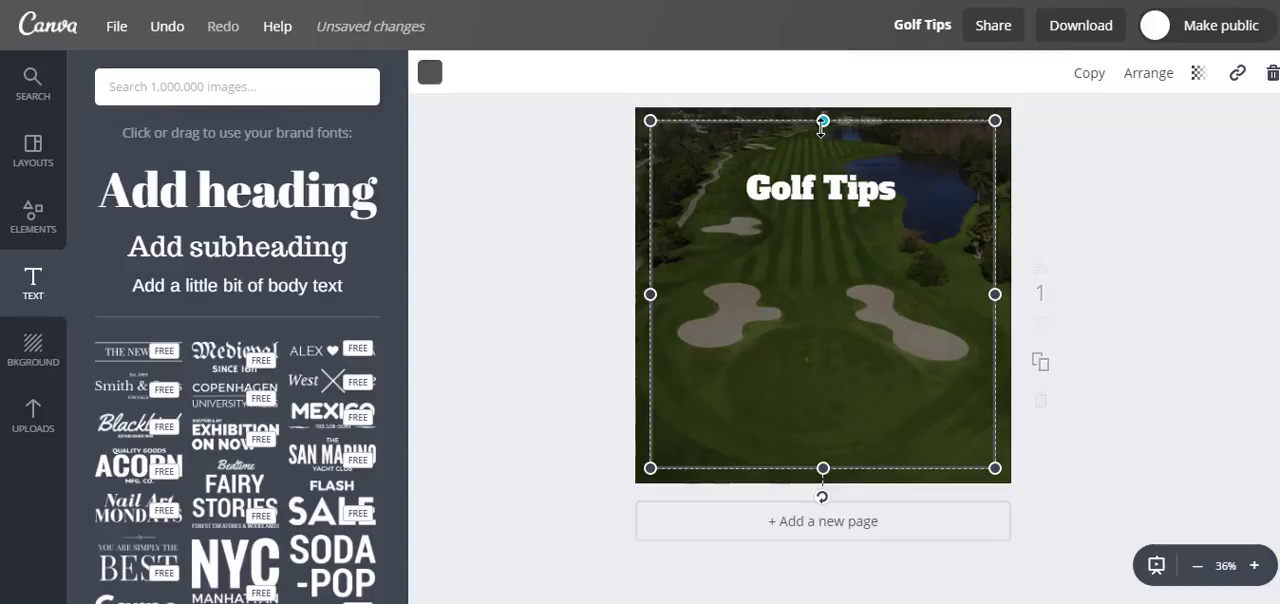
pyautogui.click(1085, 202)
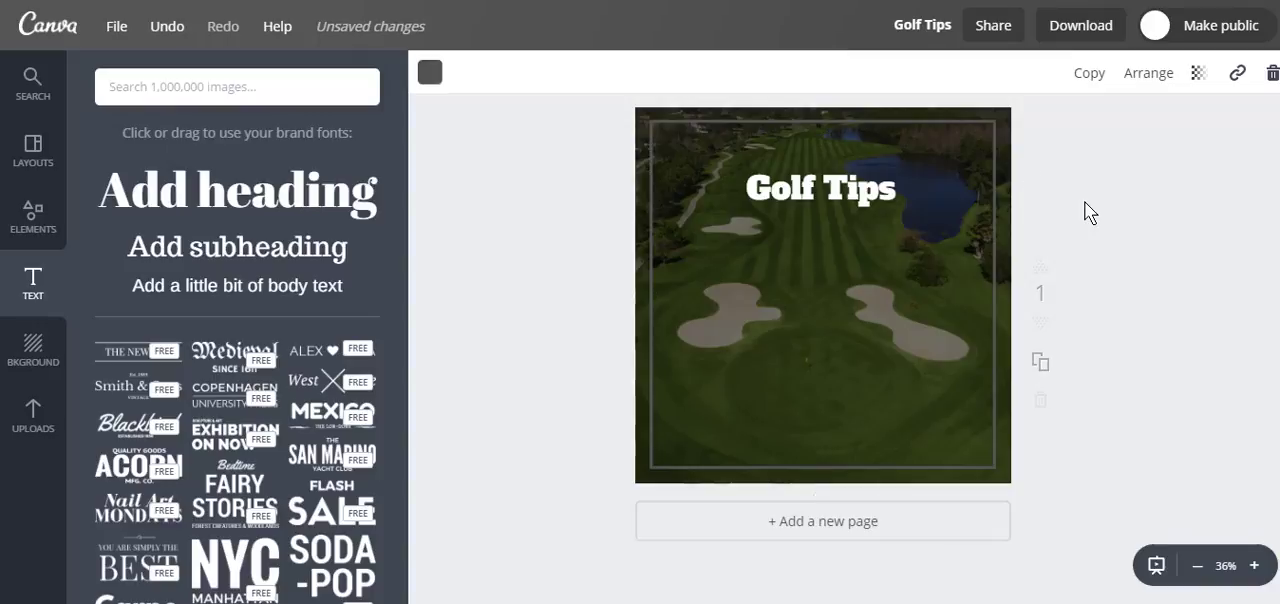
# Step: Change the thin frame's colour to white from the default palette
pyautogui.click(992, 197)
pyautogui.click(432, 73)
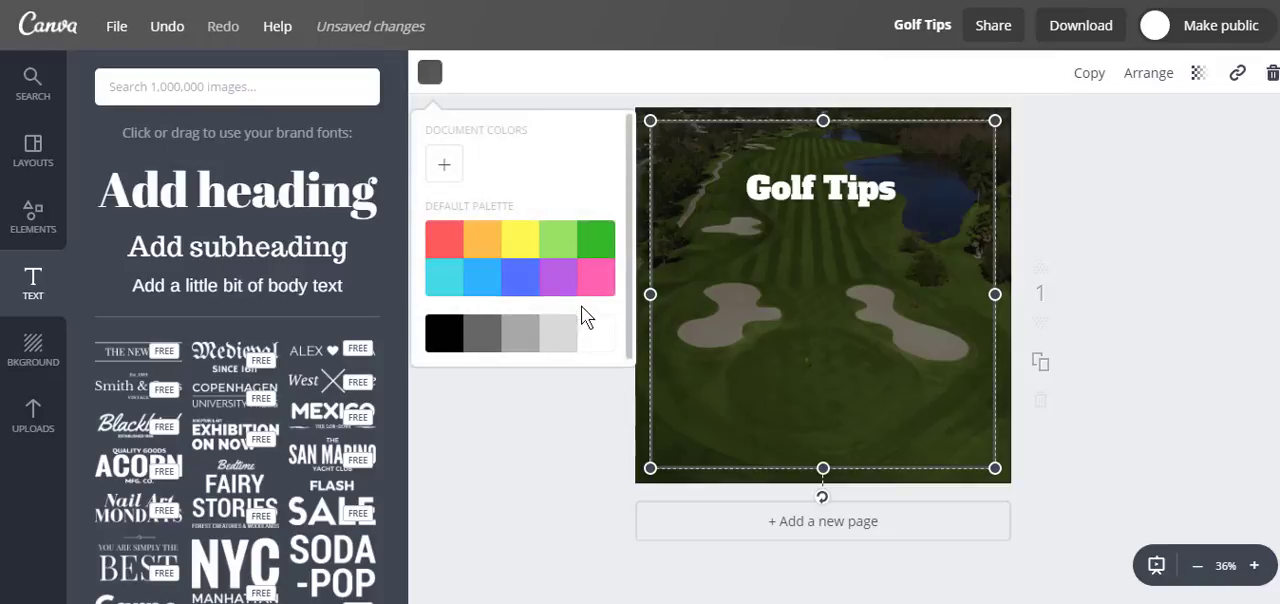
pyautogui.click(605, 335)
pyautogui.click(1197, 220)
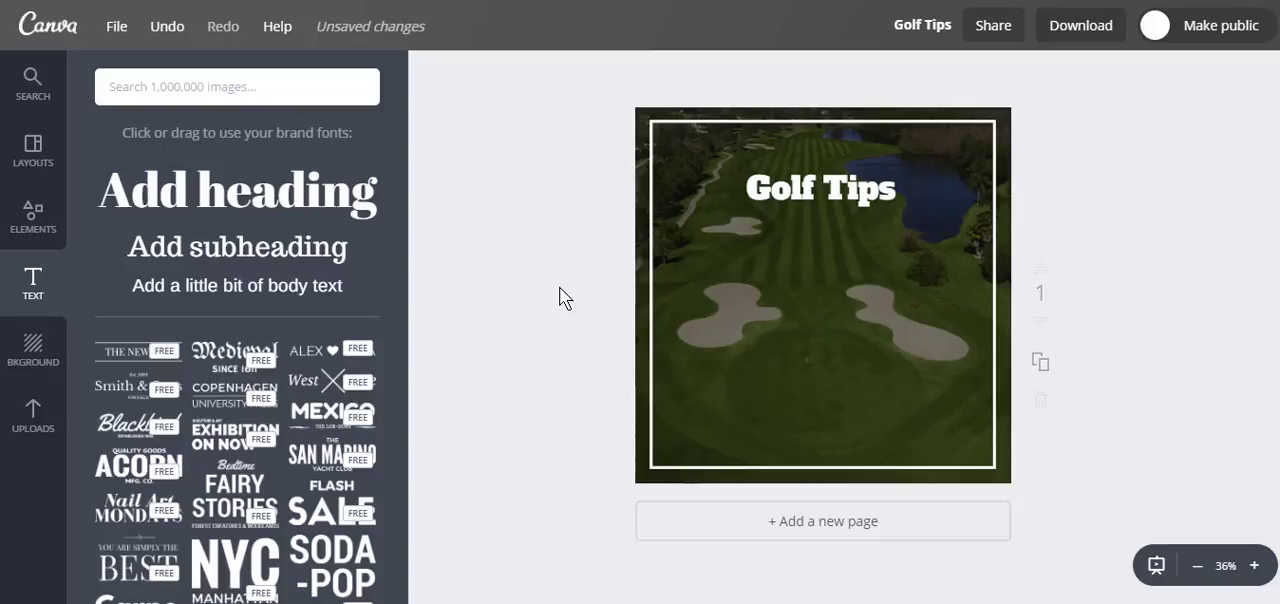
# Step: Send the white frame back behind the dark overlay and bring it forward again
pyautogui.click(652, 244)
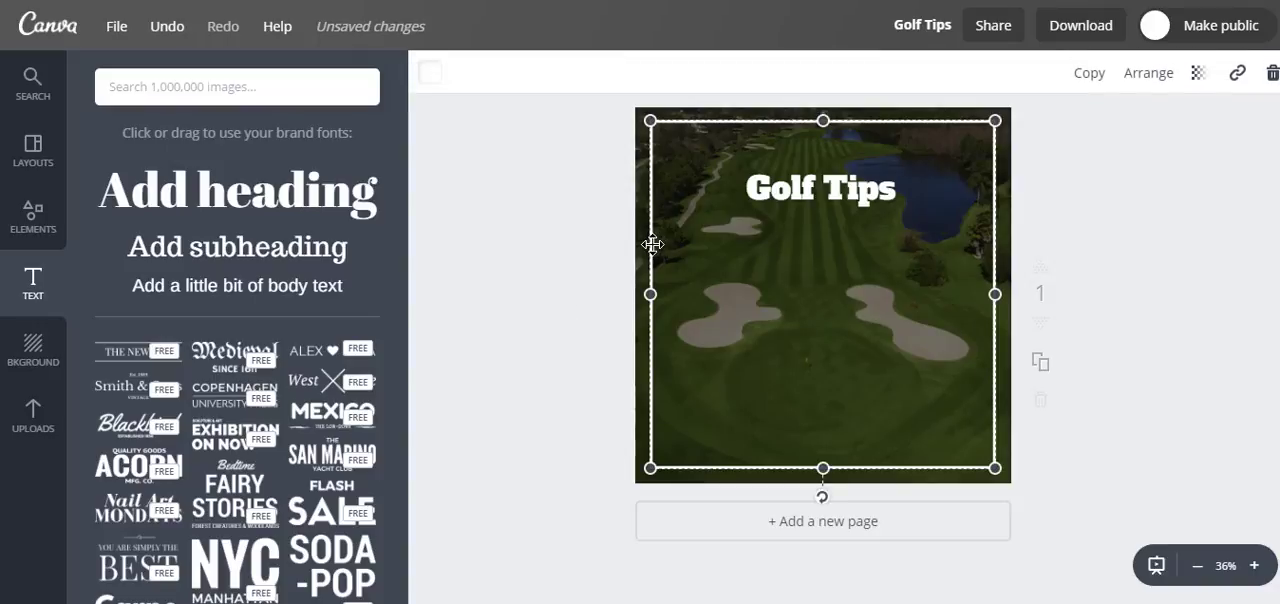
pyautogui.click(1152, 76)
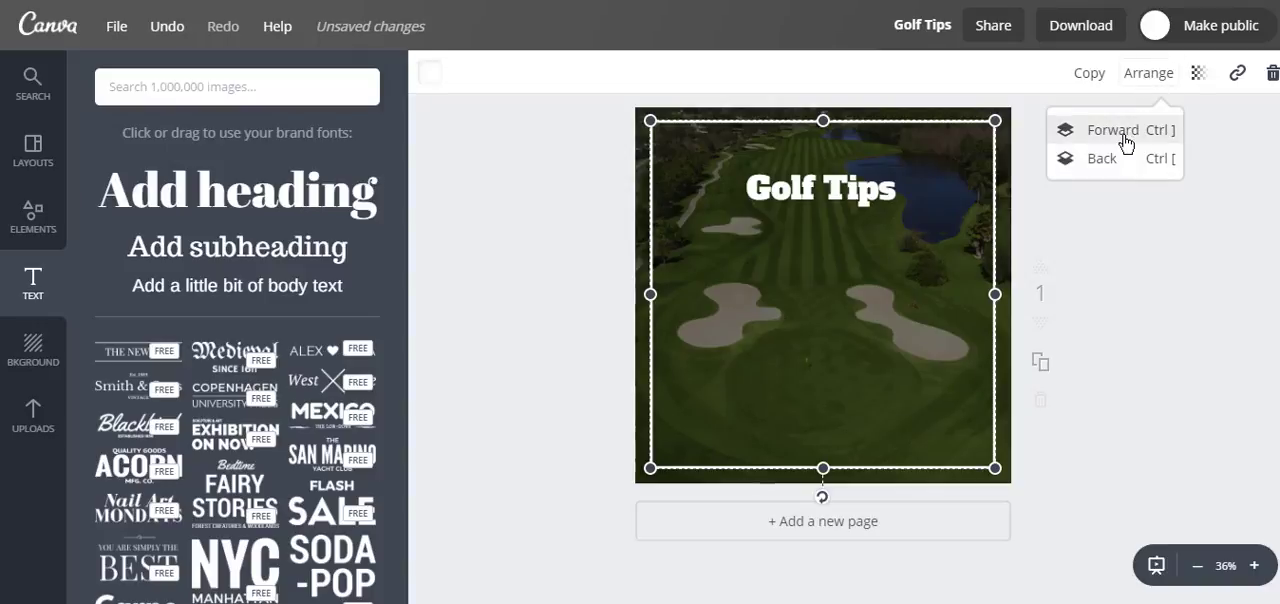
pyautogui.click(1117, 168)
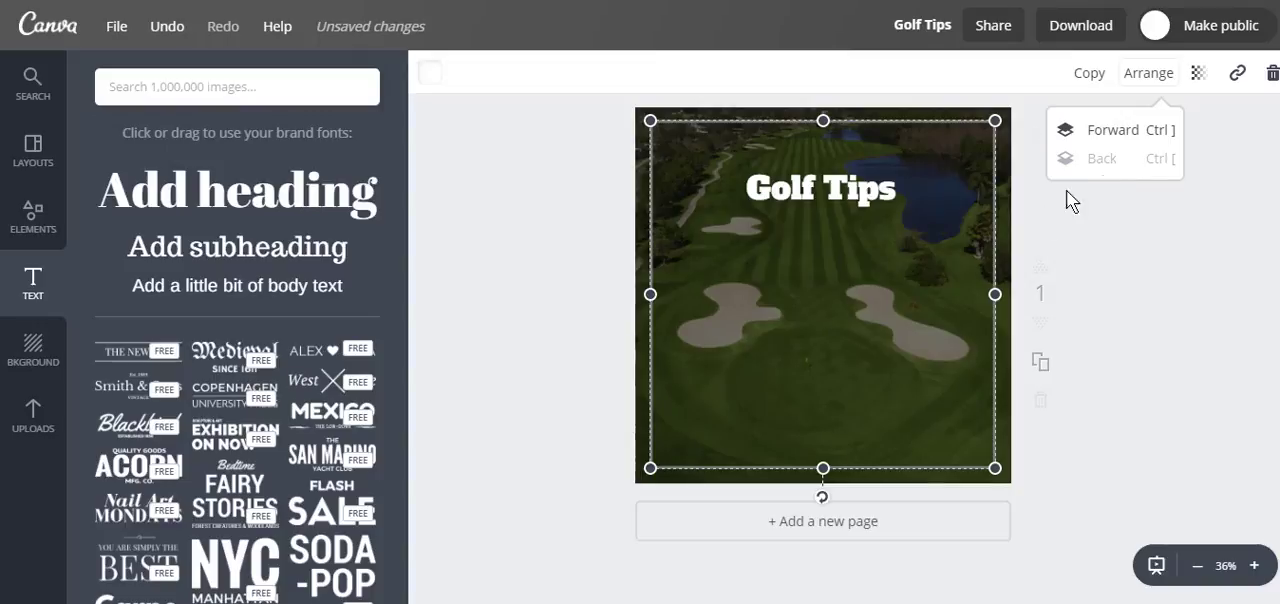
pyautogui.click(1095, 133)
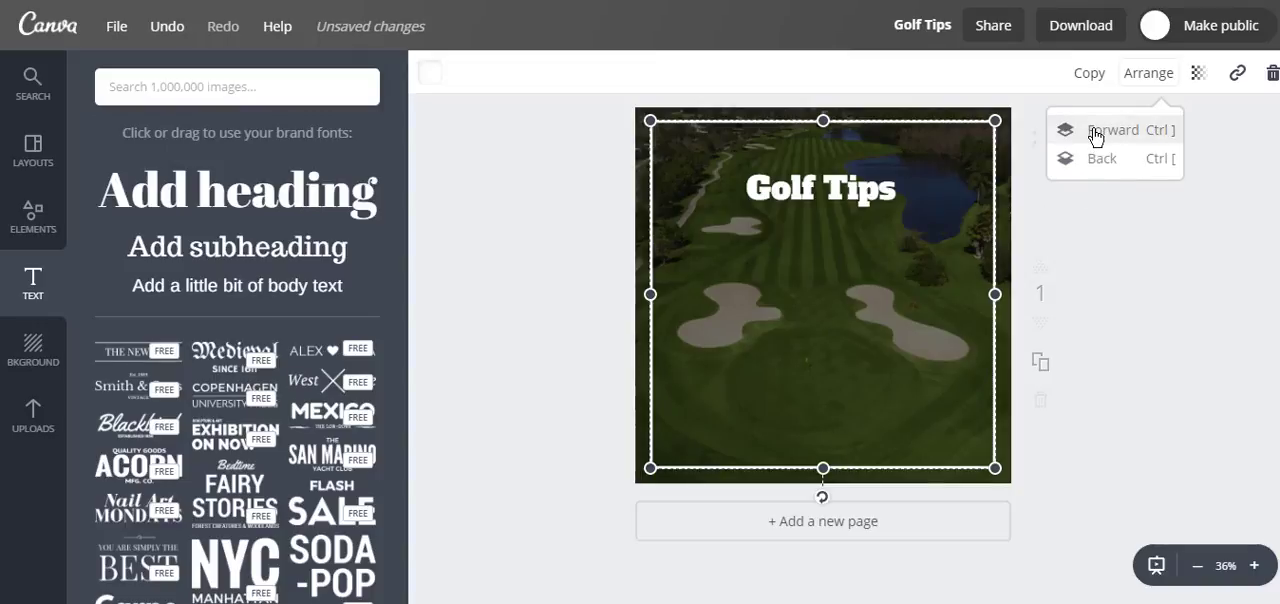
# Step: Duplicate the finished Golf Tips page and move the duplicate up one place in the page order
pyautogui.click(938, 255)
pyautogui.click(1009, 238)
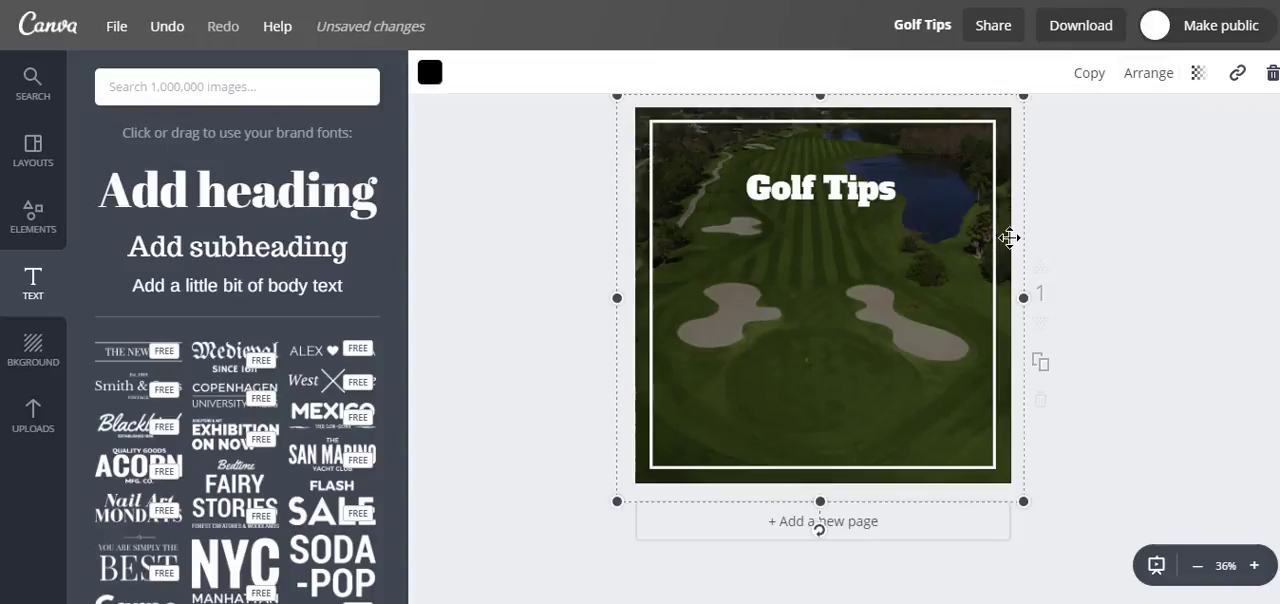
pyautogui.click(1132, 208)
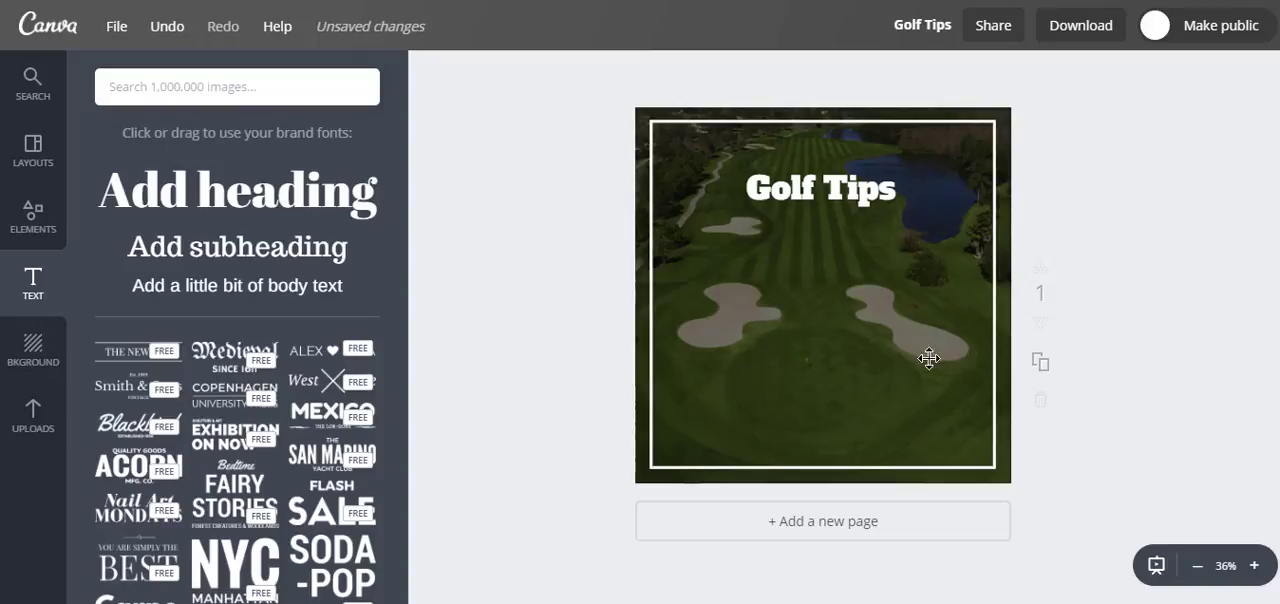
pyautogui.click(1043, 368)
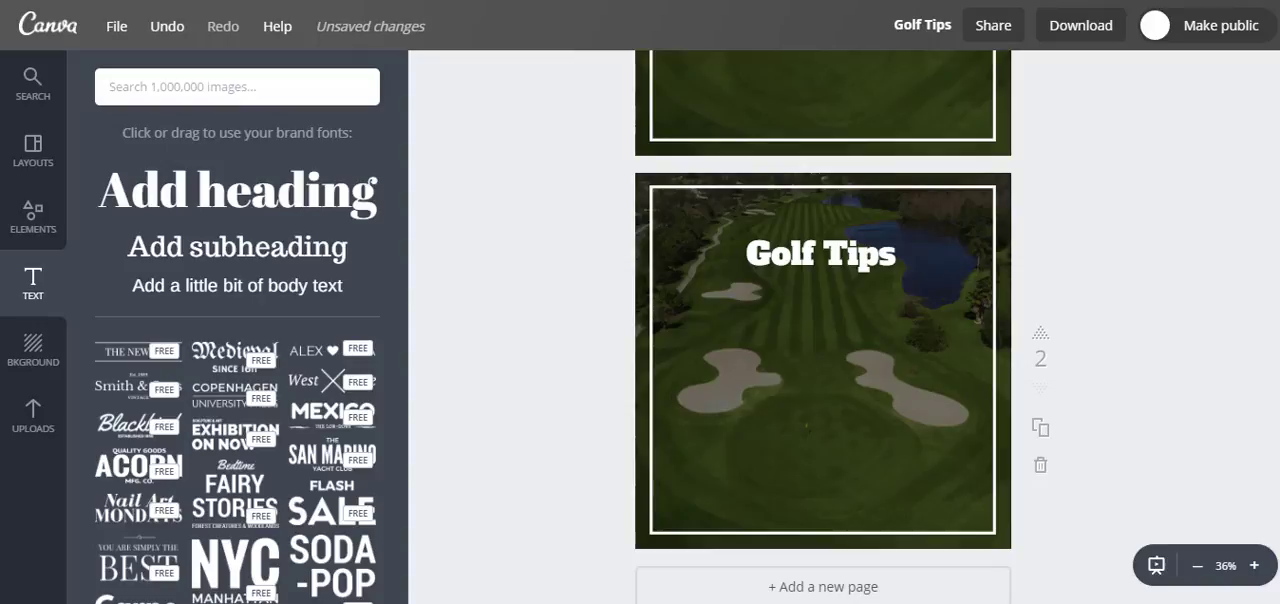
pyautogui.click(1040, 332)
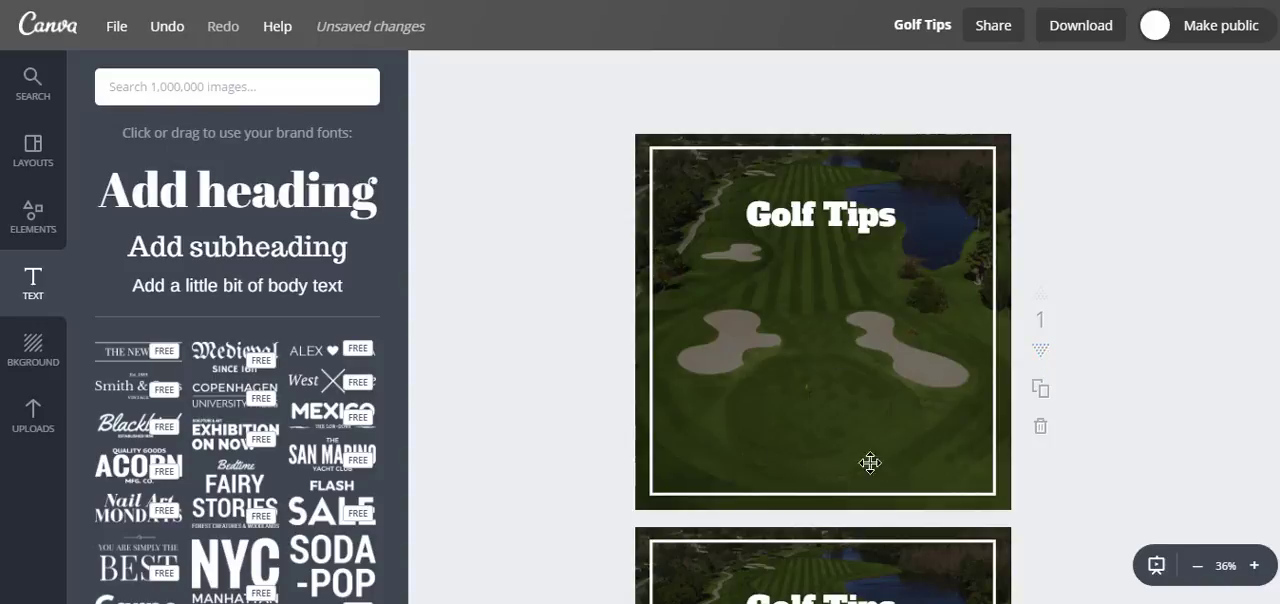
pyautogui.scroll(-5, 823, 330)
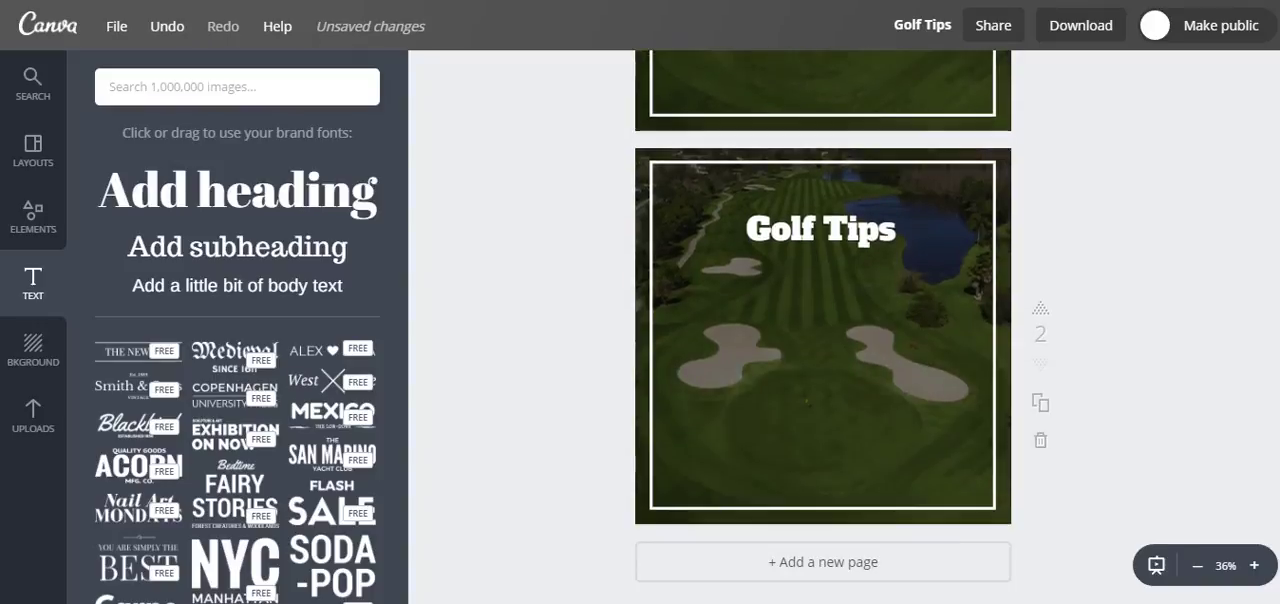
pyautogui.scroll(3, 823, 330)
pyautogui.scroll(3, 823, 330)
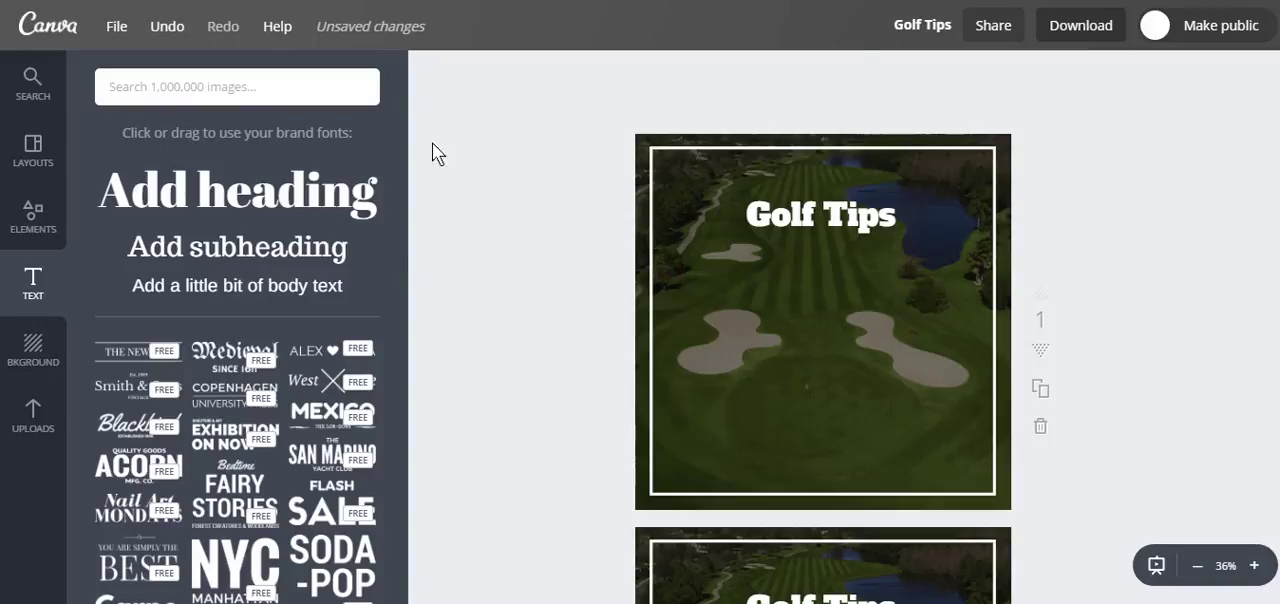
# Step: Make a separate copy of the whole two-page design and save the copy
pyautogui.click(116, 28)
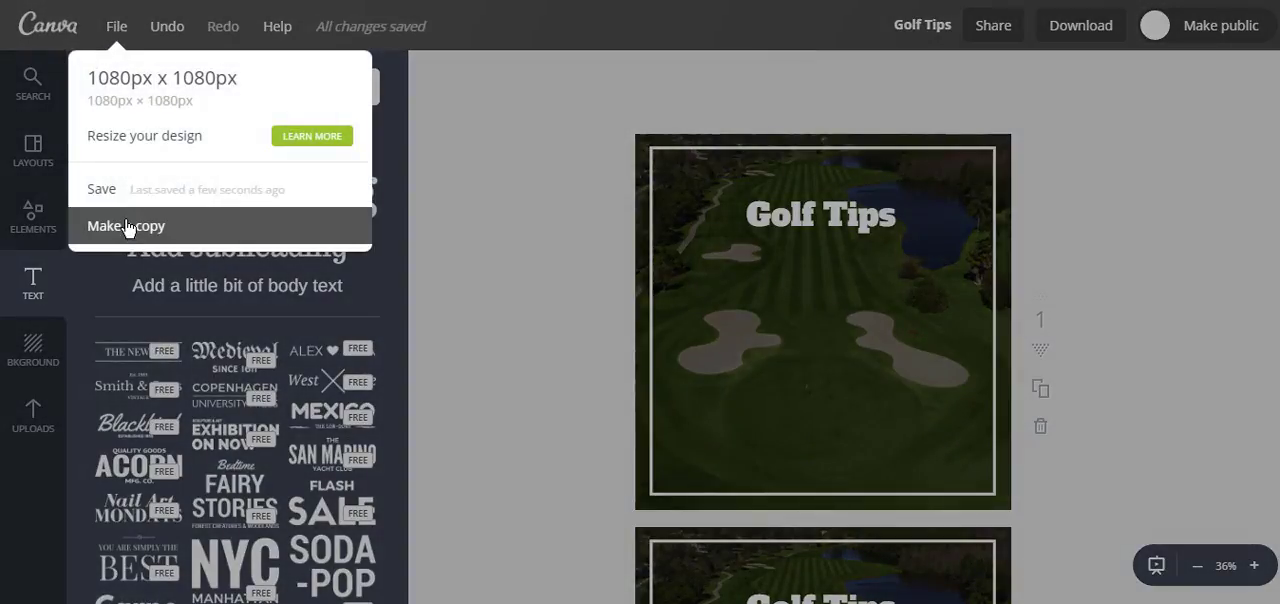
pyautogui.click(127, 226)
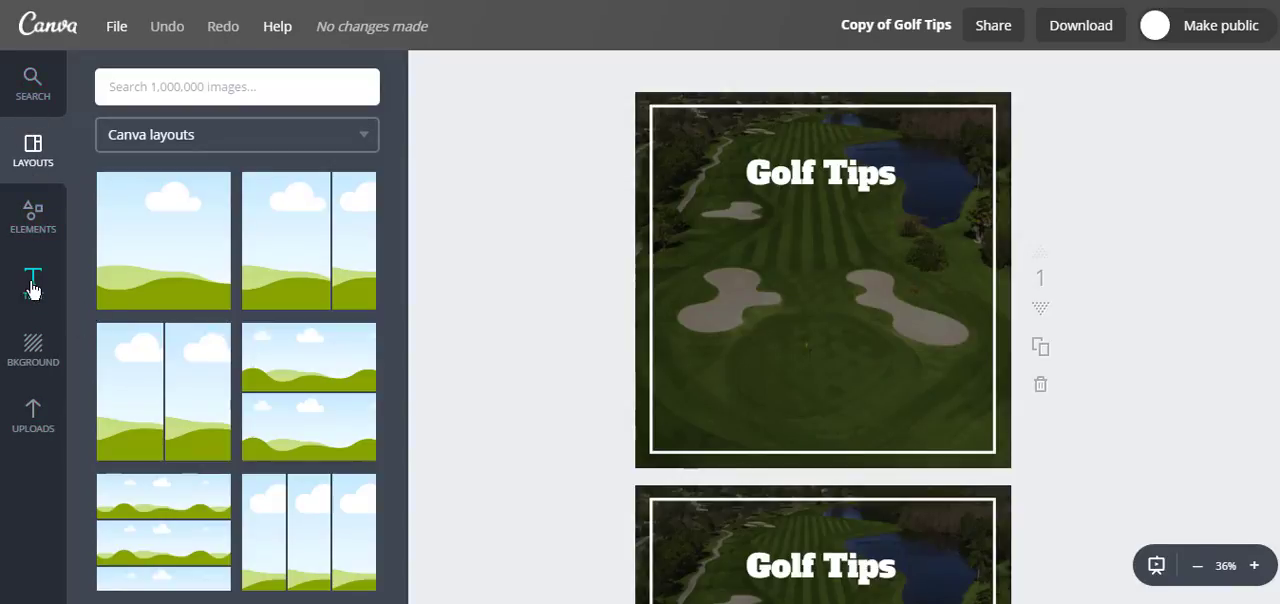
pyautogui.click(33, 363)
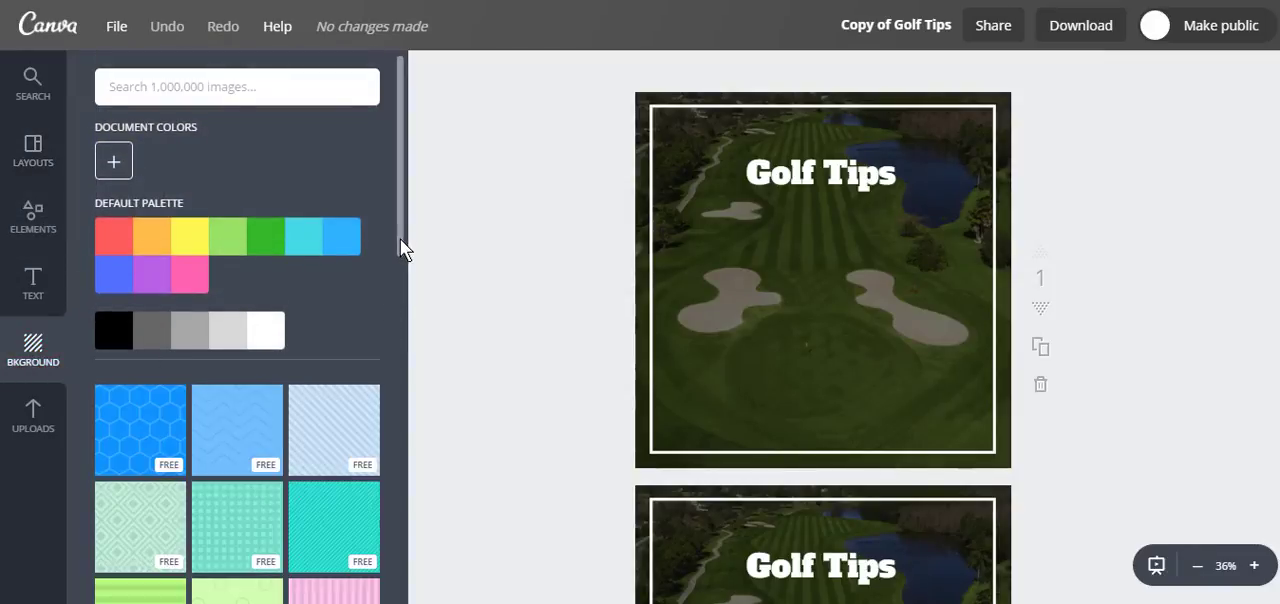
pyautogui.moveTo(400, 240); pyautogui.dragTo(434, 209)
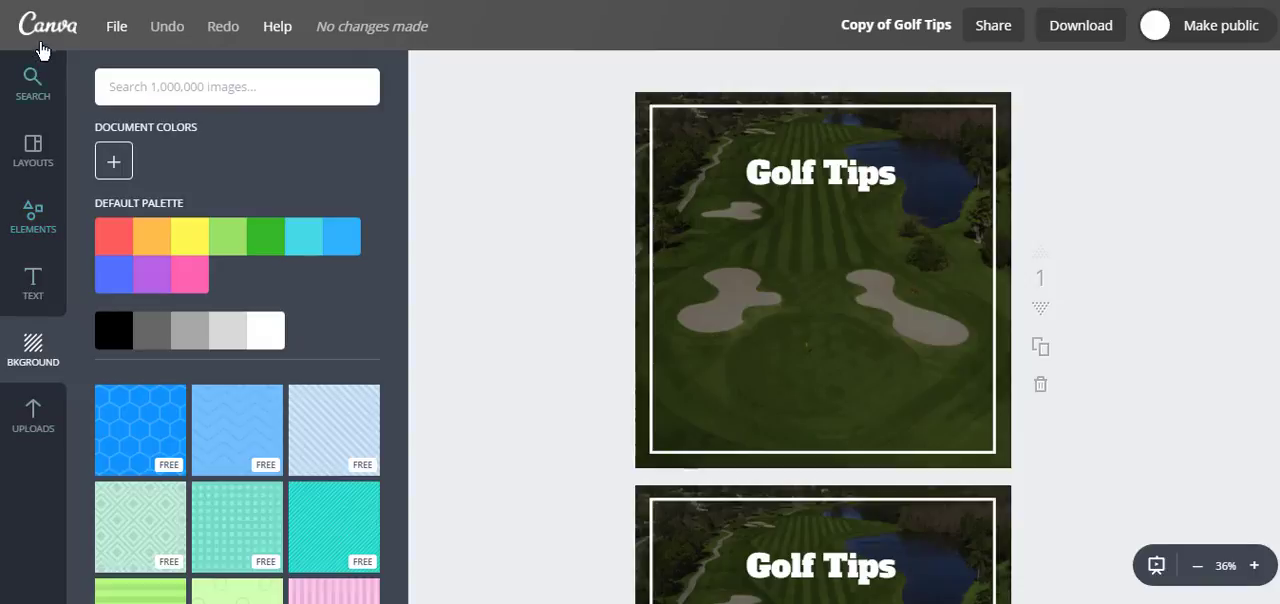
pyautogui.click(118, 37)
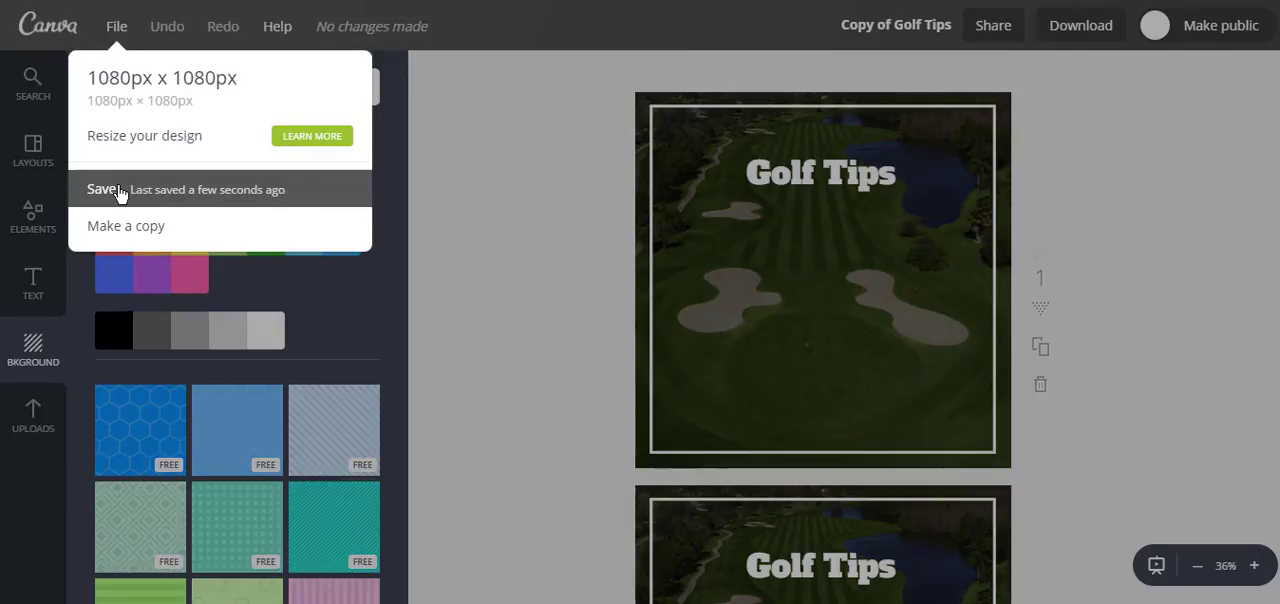
pyautogui.click(184, 189)
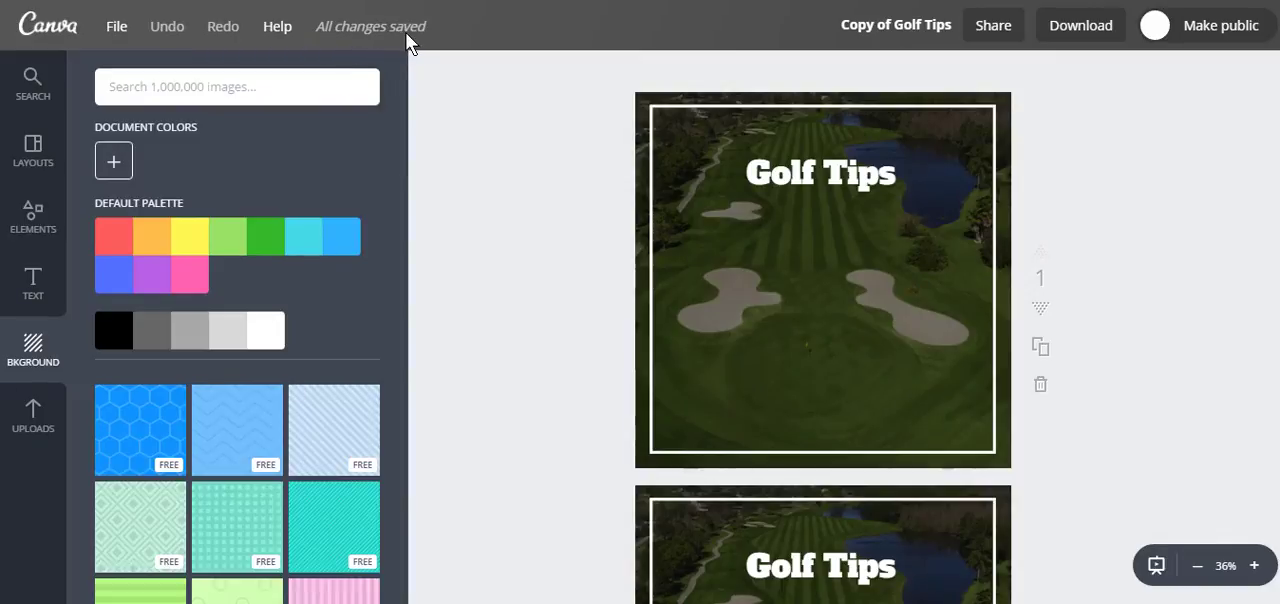
# Step: Add a "k" after the heading on the first page so it reads "Golf Tips k"
pyautogui.click(790, 160)
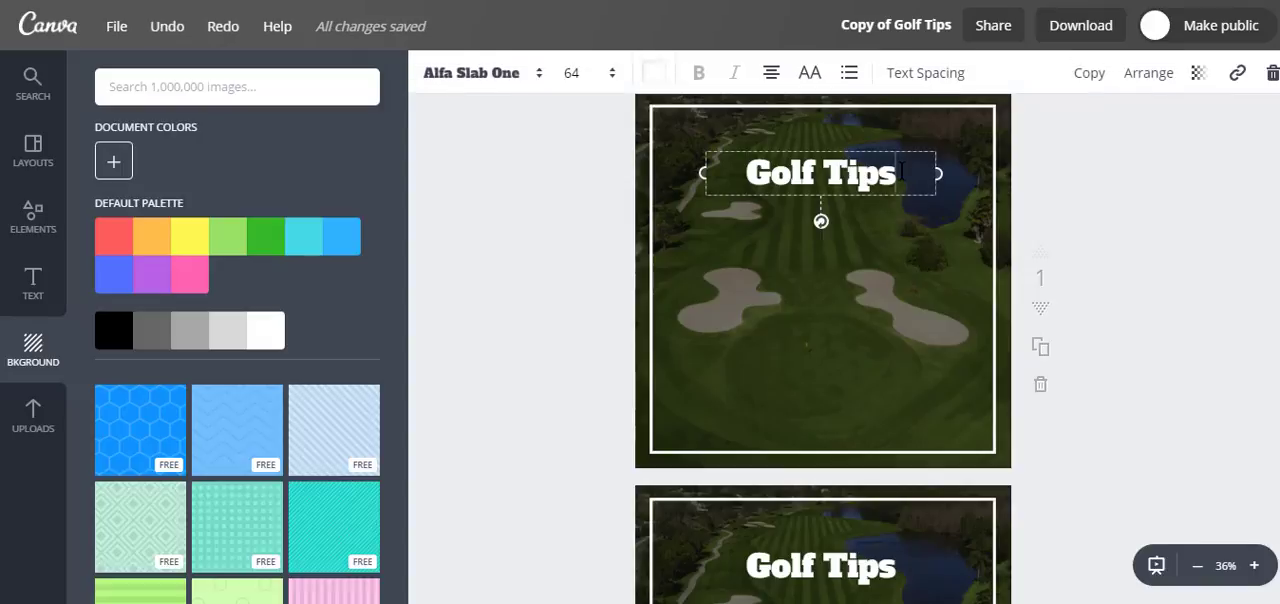
pyautogui.write('Is')
pyautogui.click(574, 278)
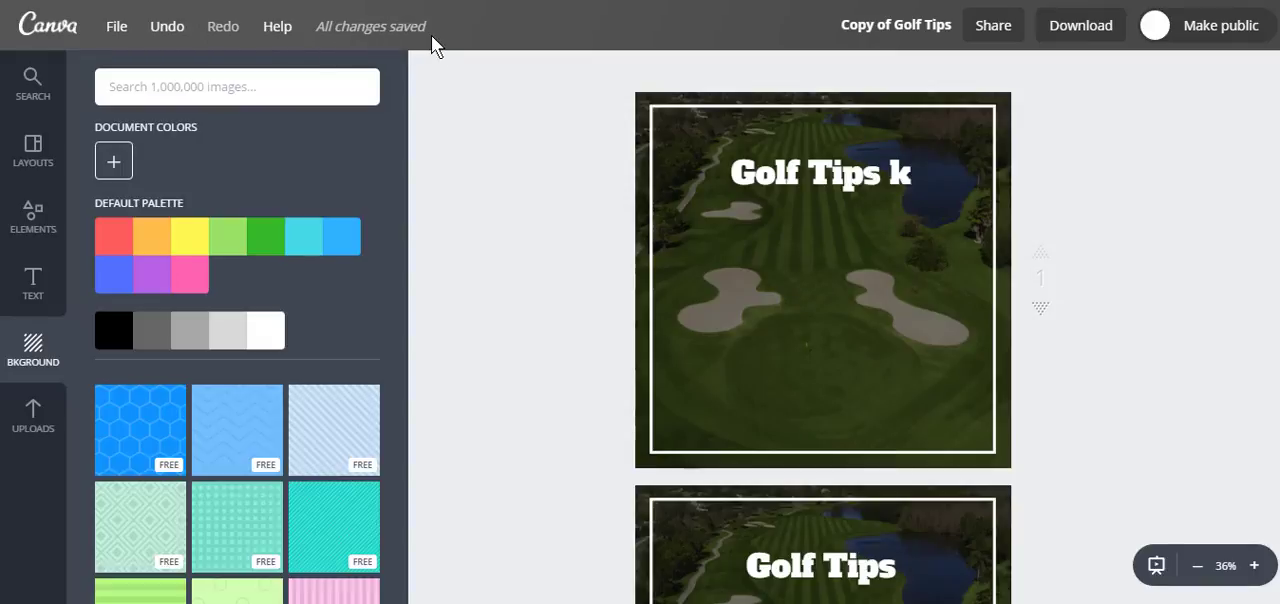
pyautogui.click(119, 33)
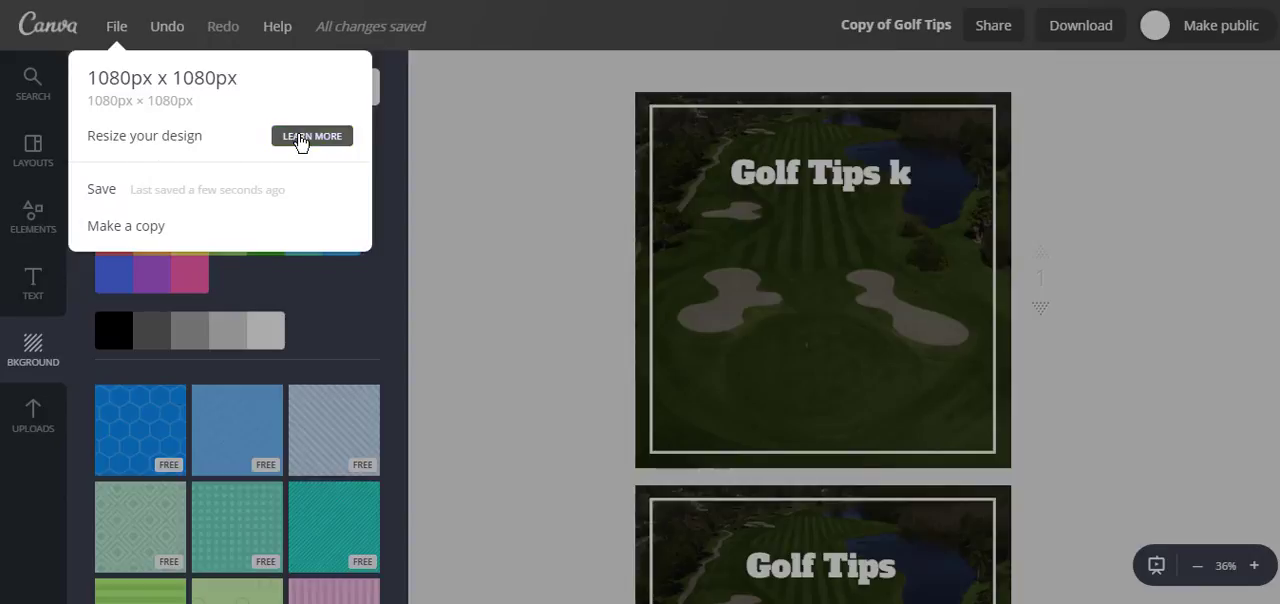
pyautogui.click(472, 126)
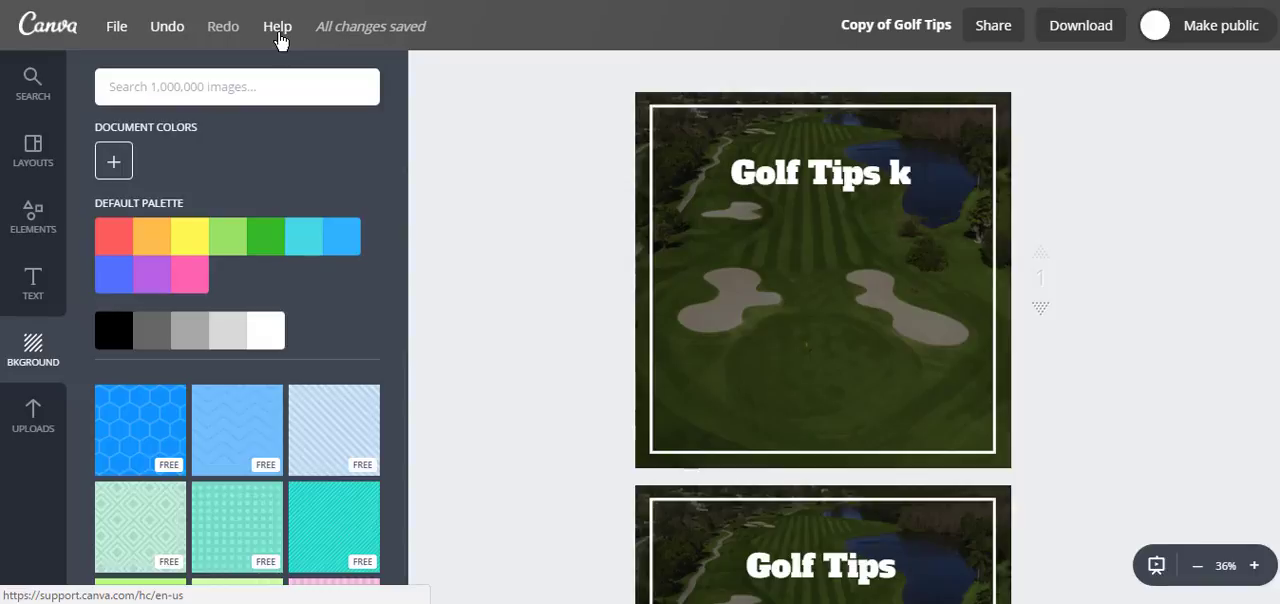
# Step: Rename the copied design "Golf tips" and check its sharing options without inviting anyone
pyautogui.click(873, 31)
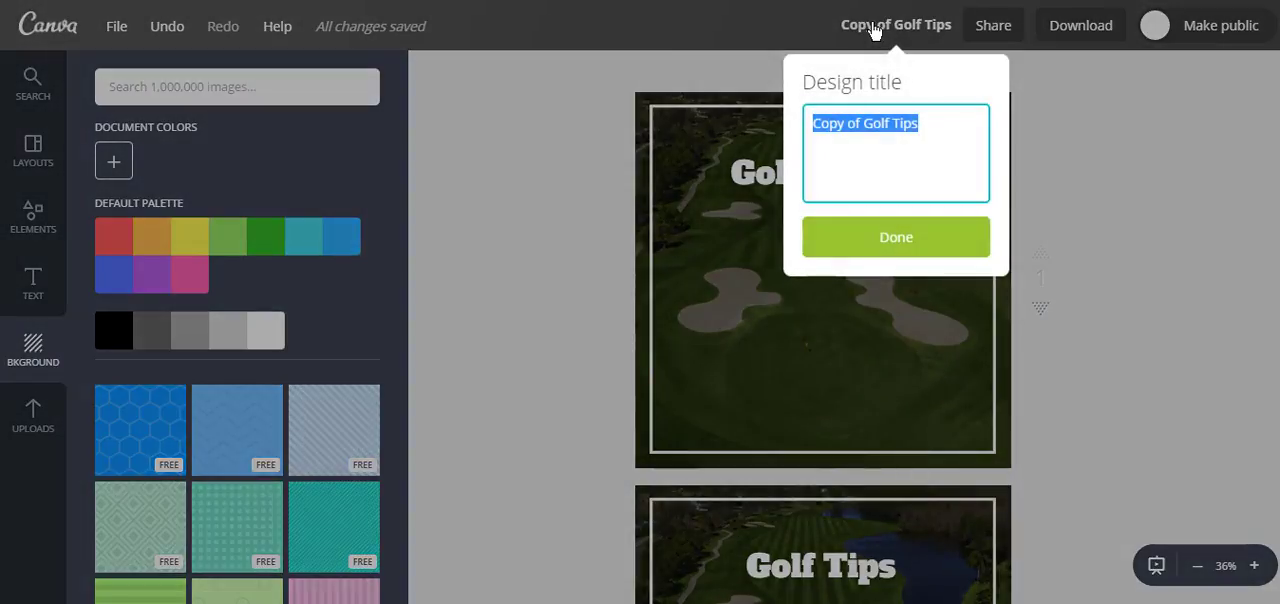
pyautogui.write('Golf tips')
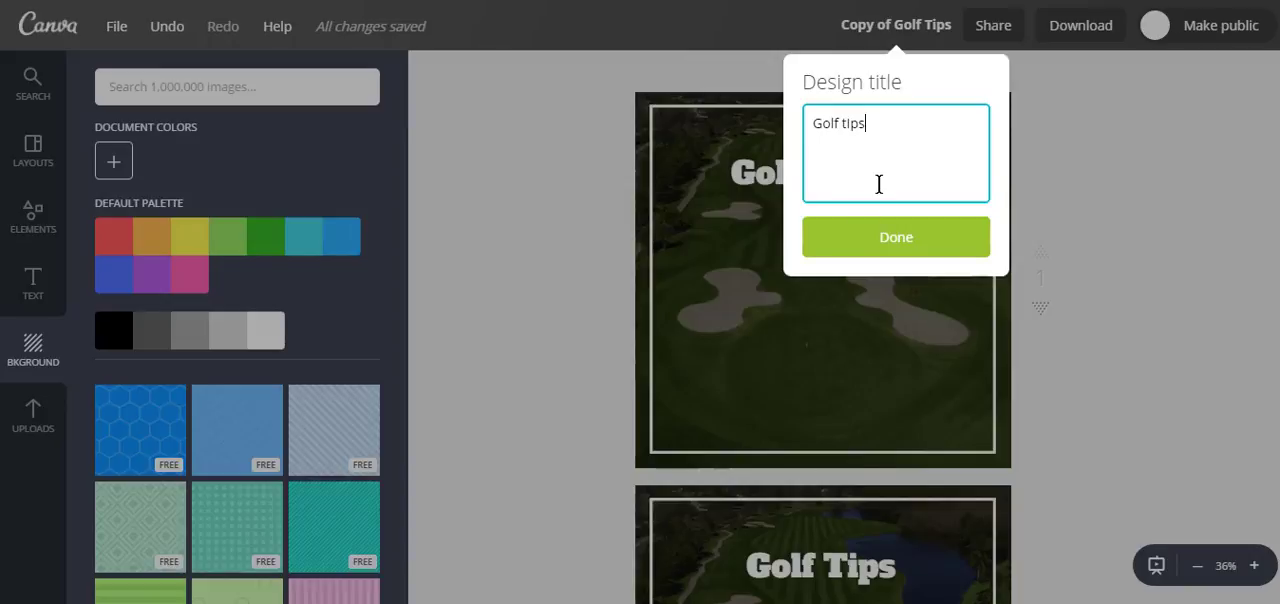
pyautogui.click(875, 247)
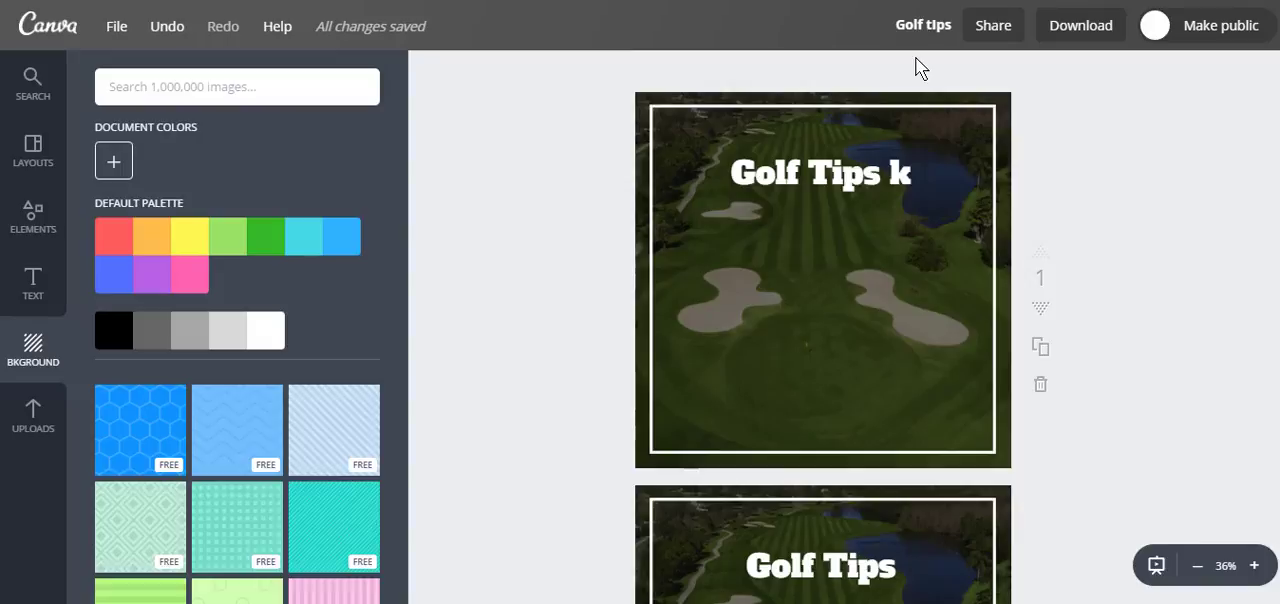
pyautogui.click(995, 27)
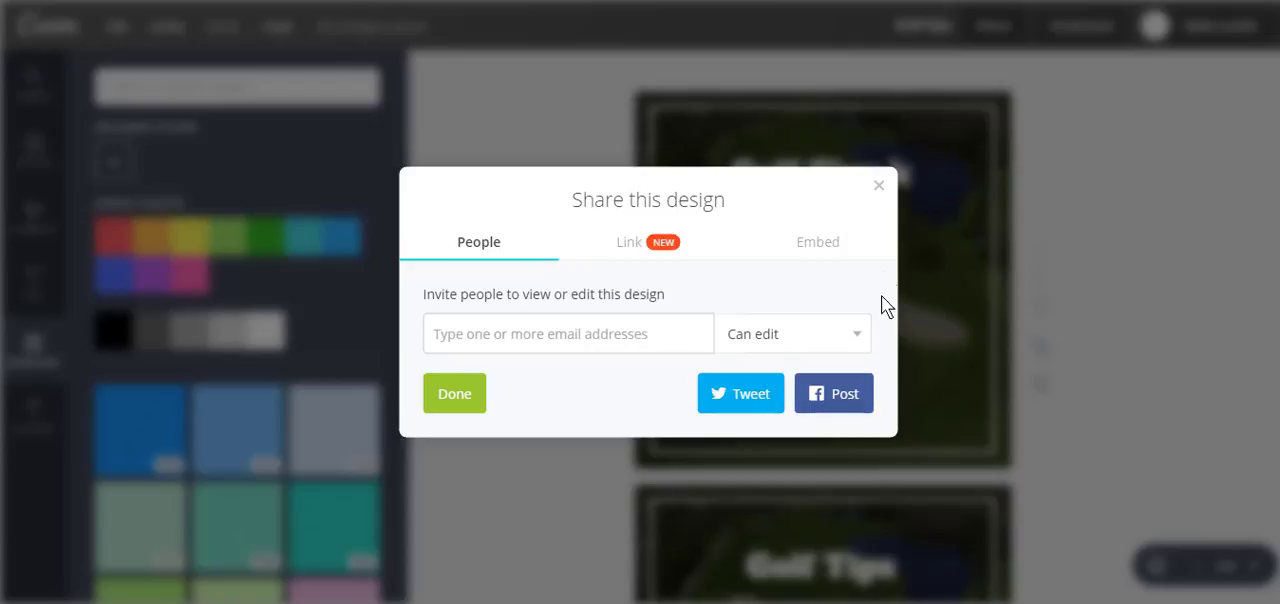
pyautogui.click(878, 190)
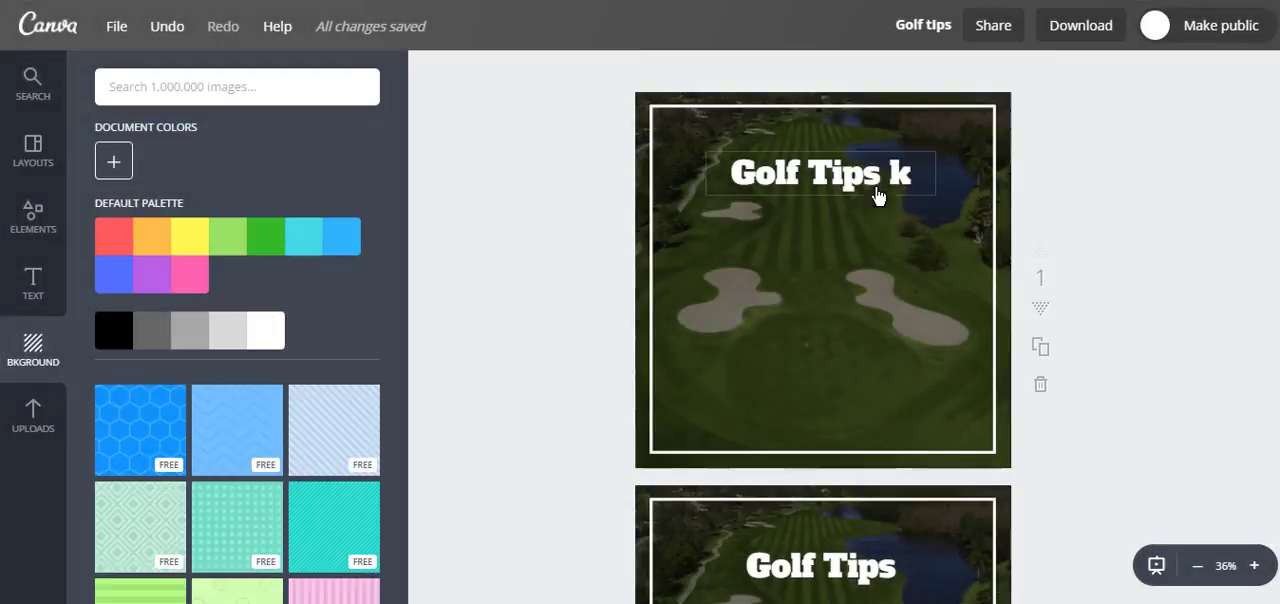
pyautogui.click(1075, 38)
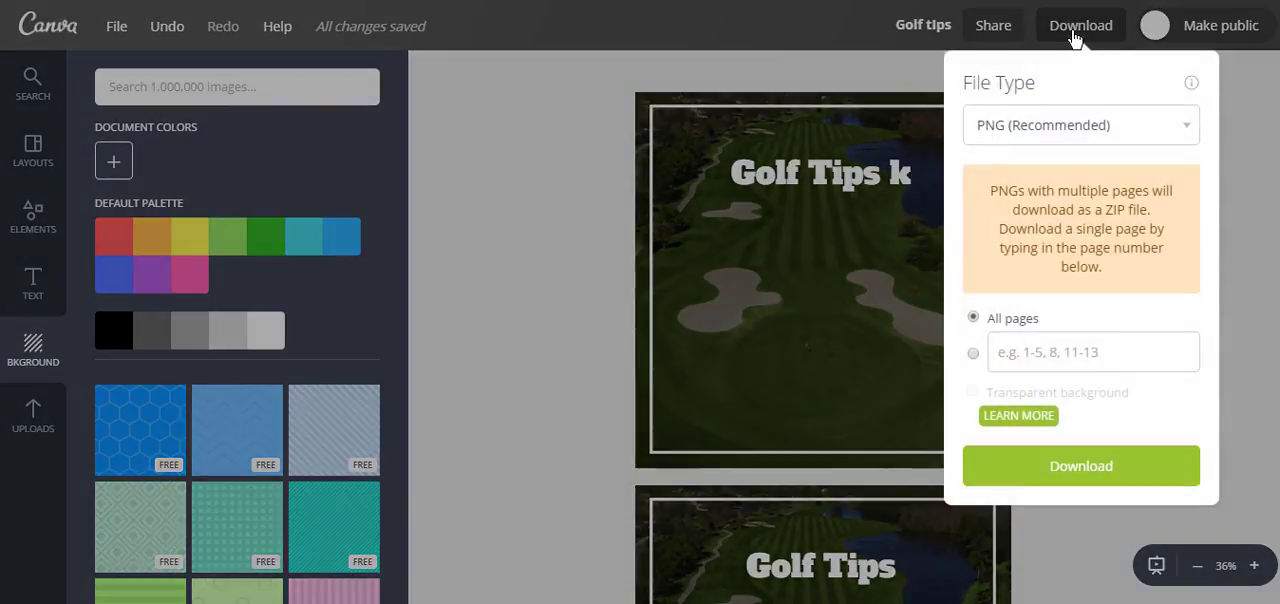
pyautogui.click(1072, 136)
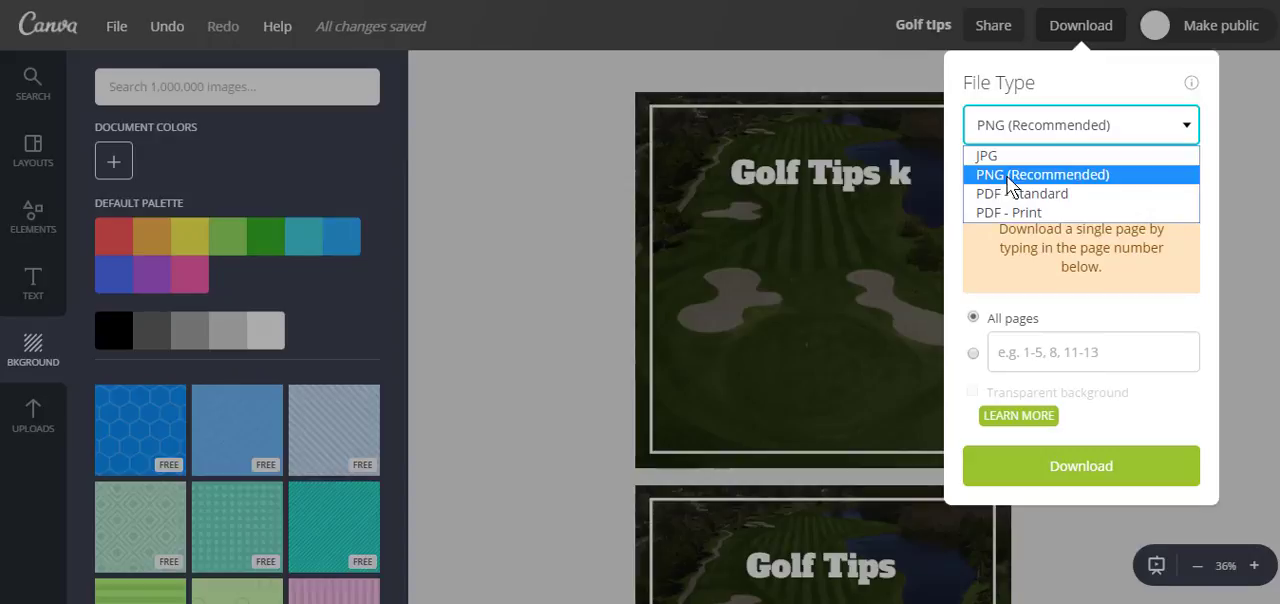
pyautogui.click(1100, 175)
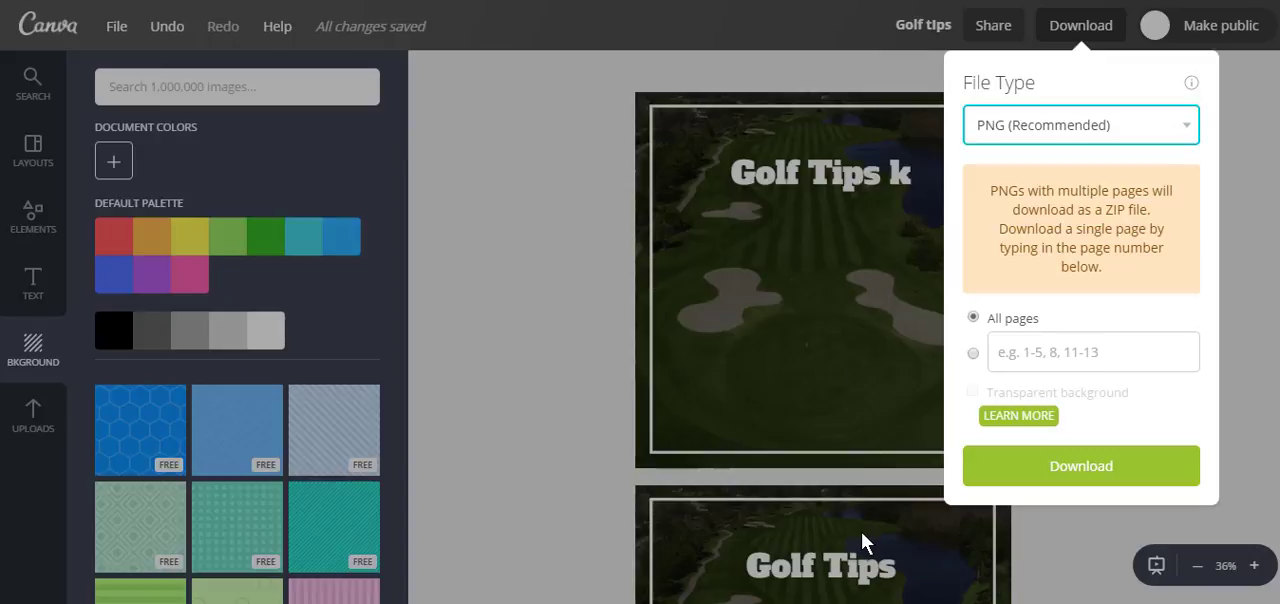
pyautogui.click(973, 354)
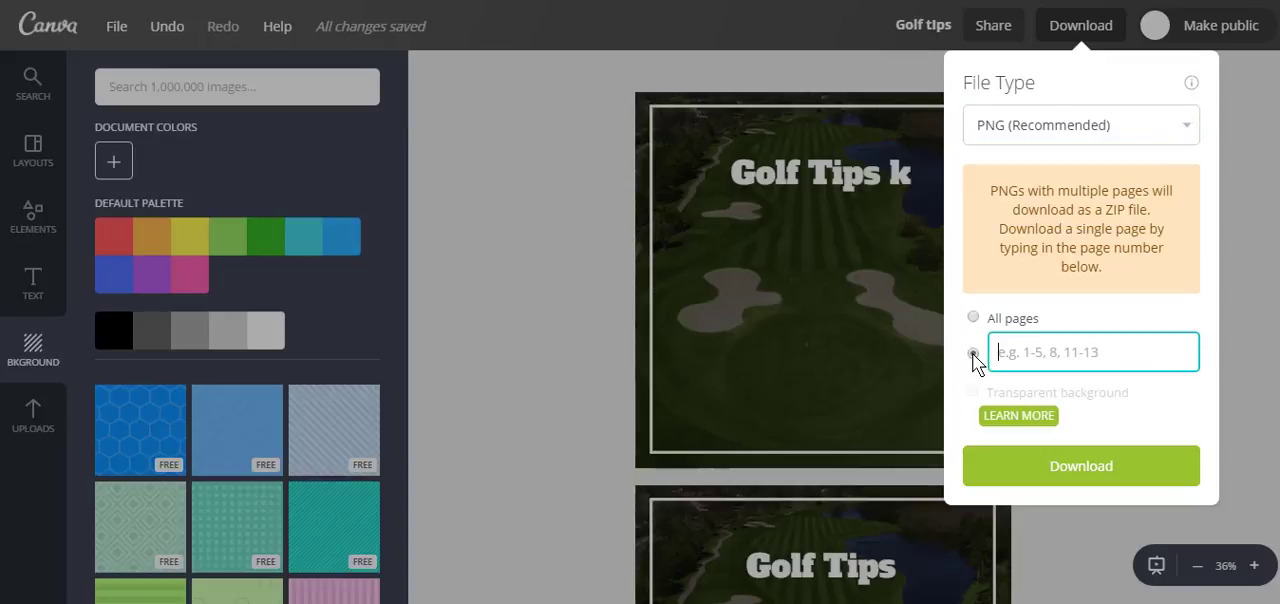
pyautogui.write('1')
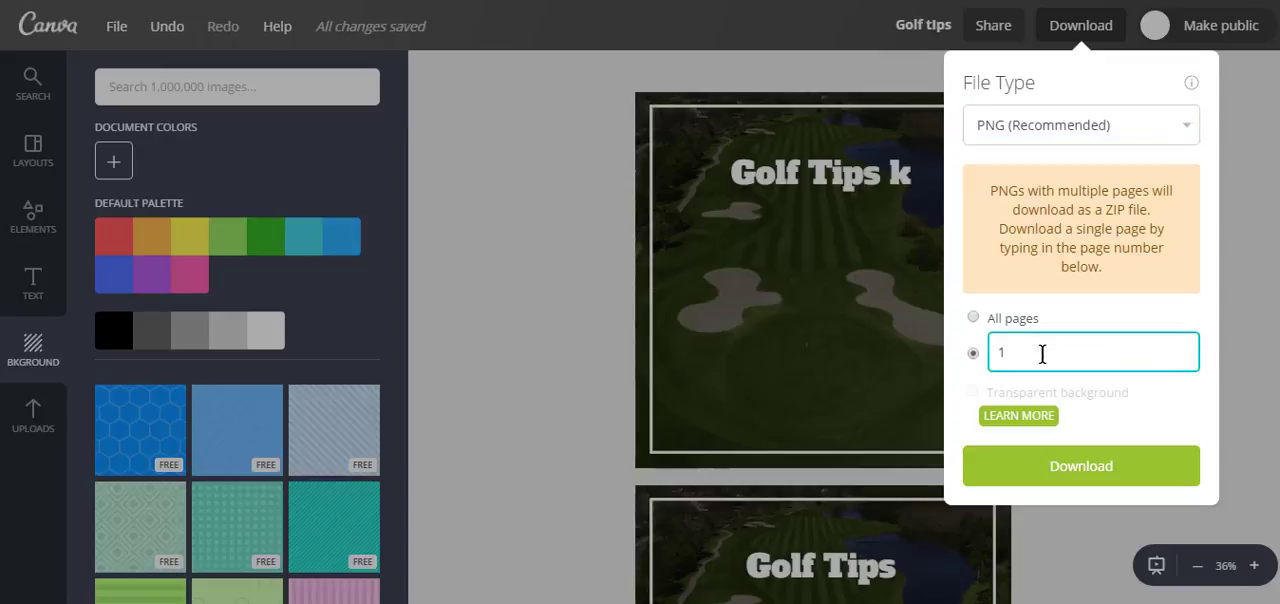
pyautogui.click(588, 288)
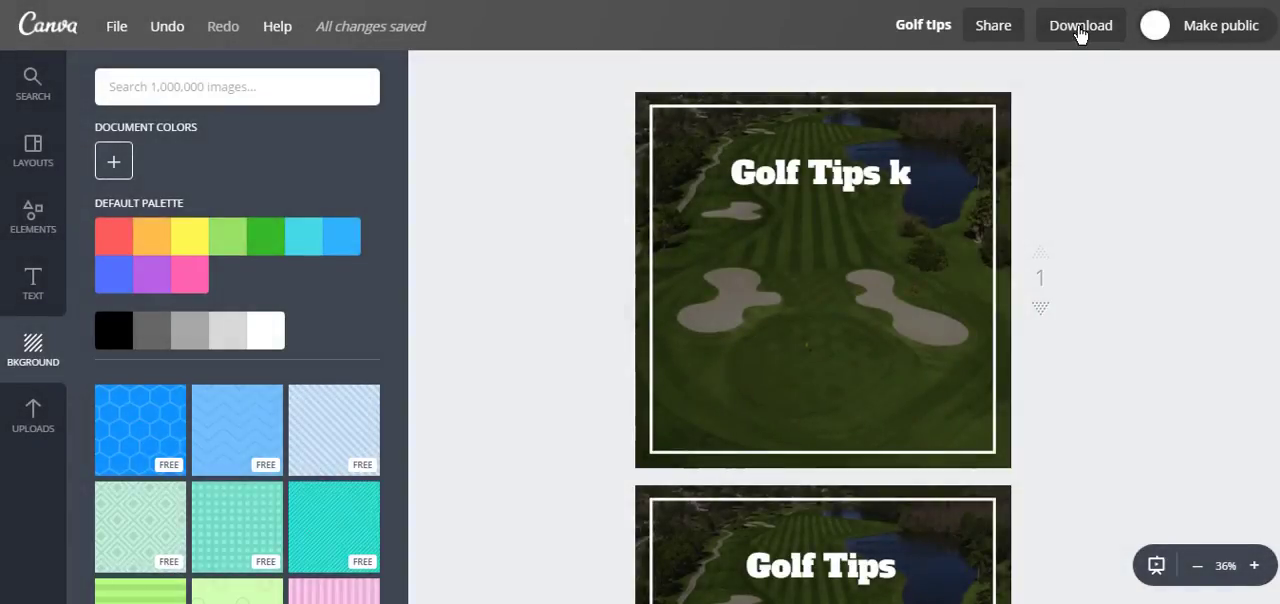
# Step: Download only page 1 of the design as a PNG file and dismiss the download message
pyautogui.click(1080, 30)
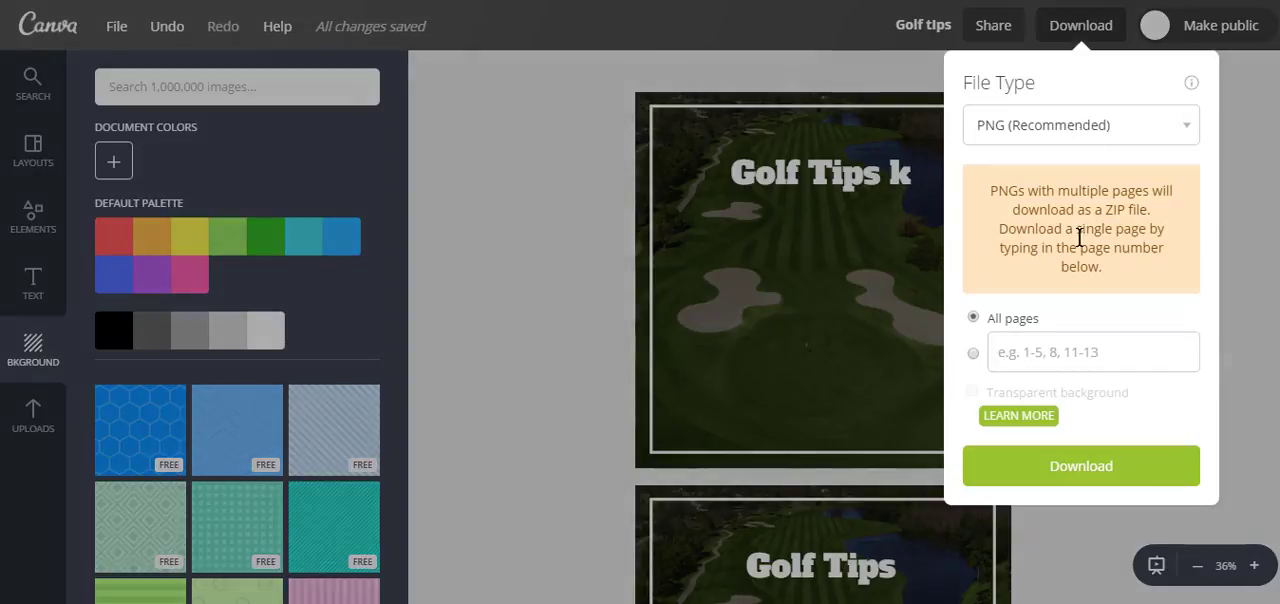
pyautogui.click(973, 354)
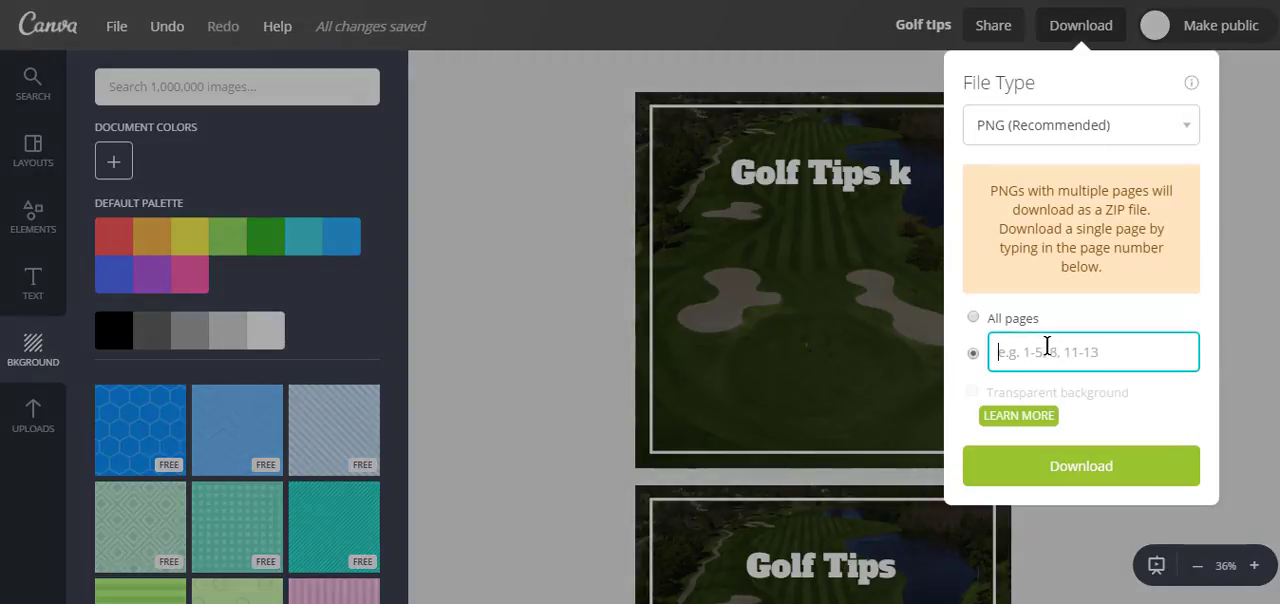
pyautogui.write('1')
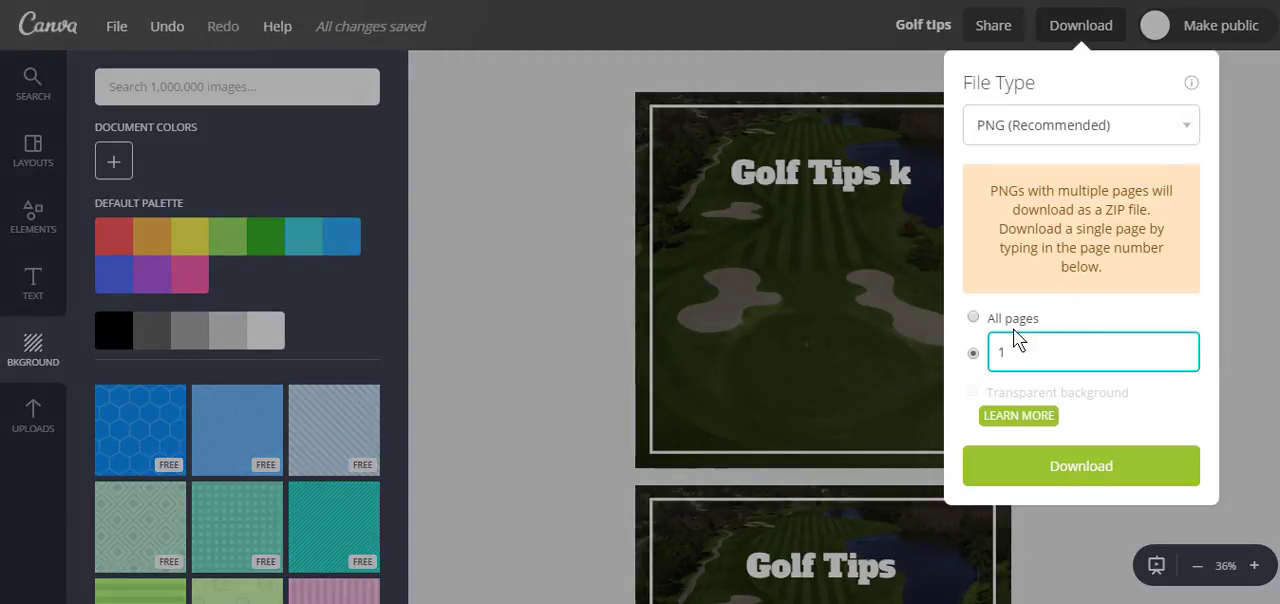
pyautogui.click(1062, 472)
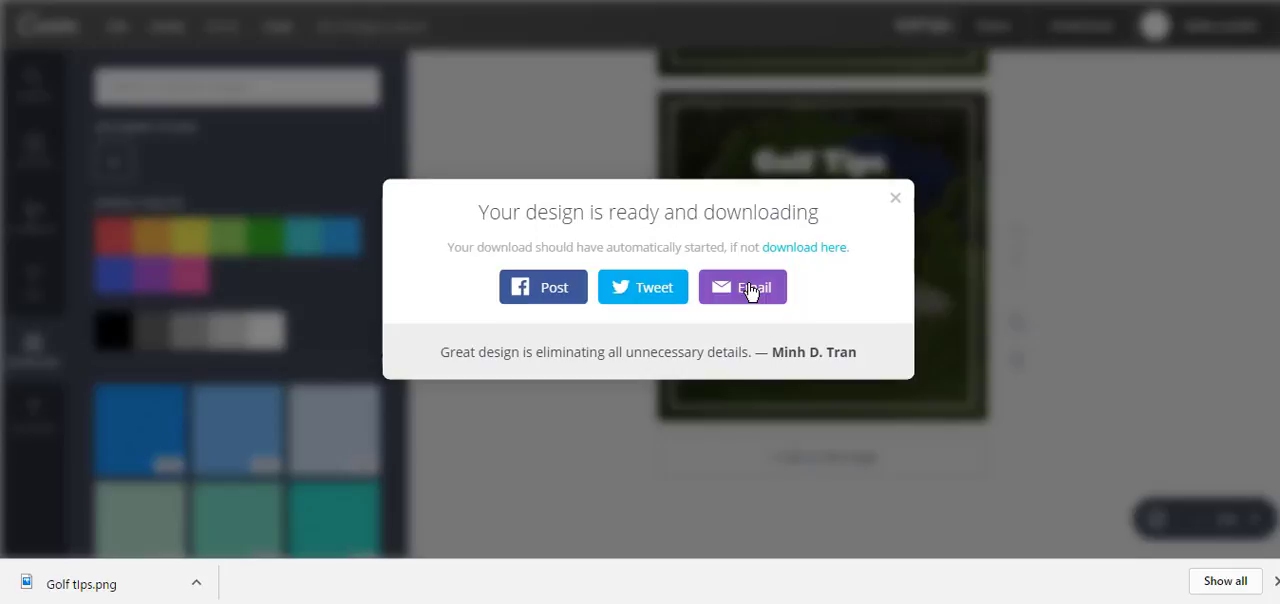
pyautogui.click(896, 199)
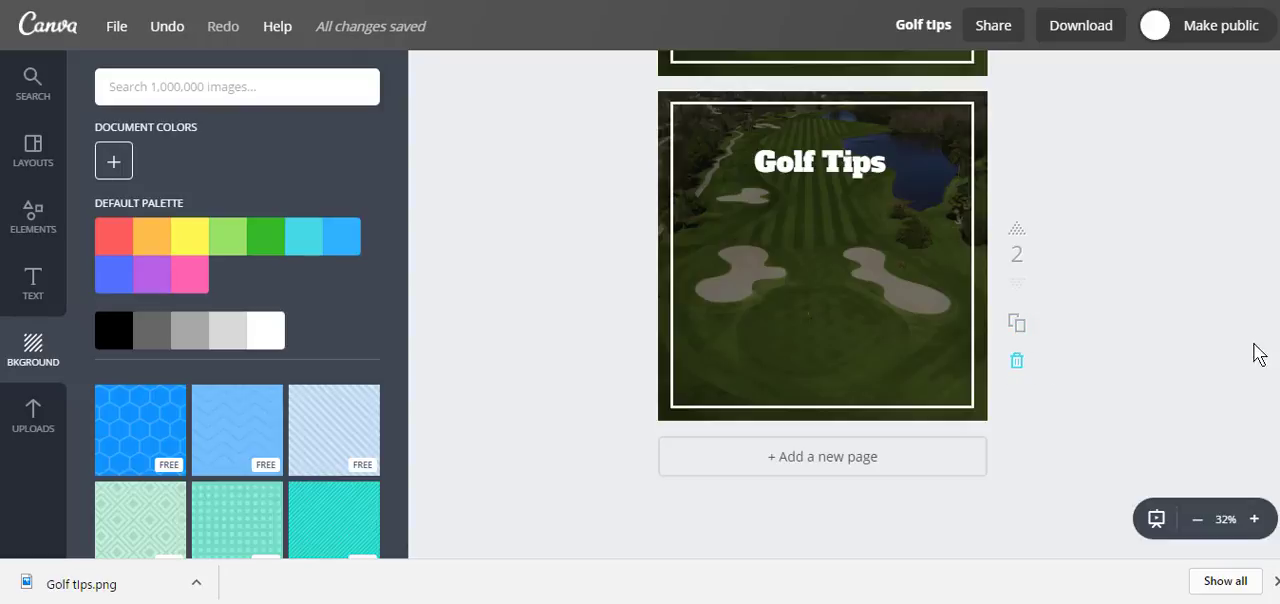
pyautogui.scroll(1, 823, 300)
pyautogui.scroll(4, 823, 300)
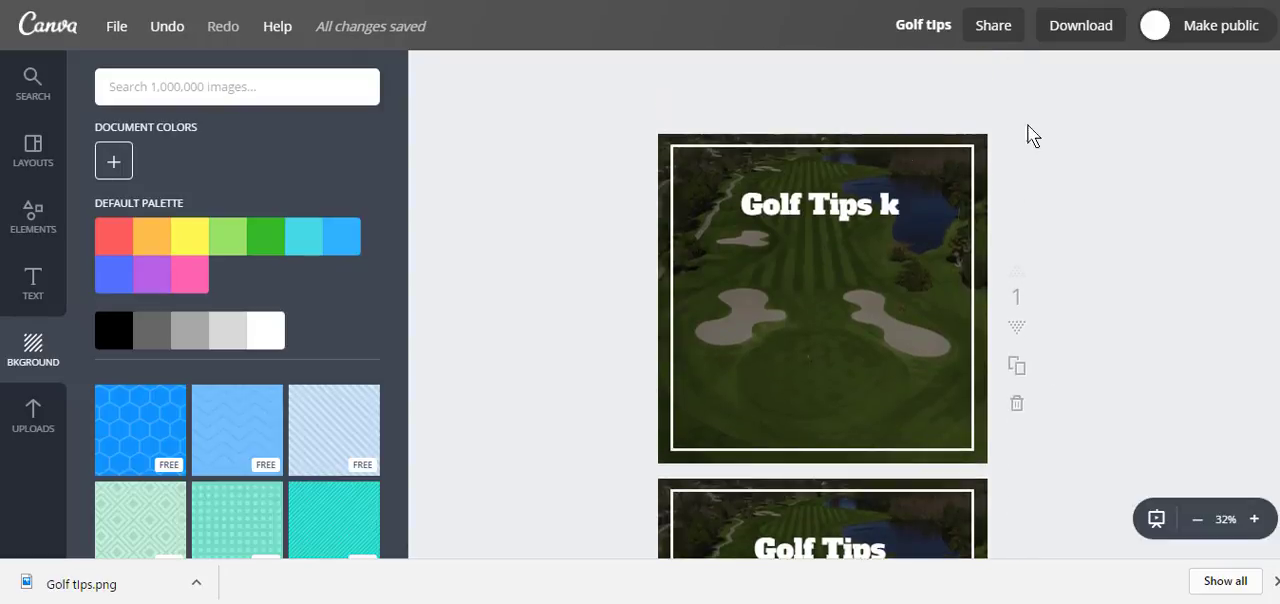
pyautogui.click(117, 26)
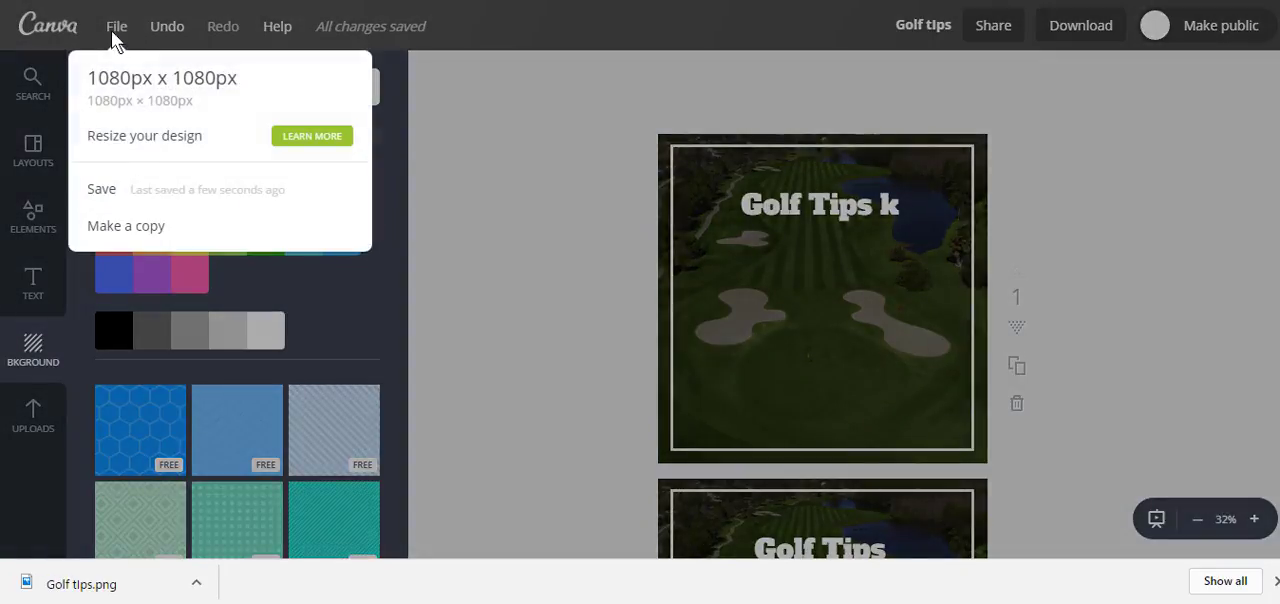
pyautogui.click(489, 165)
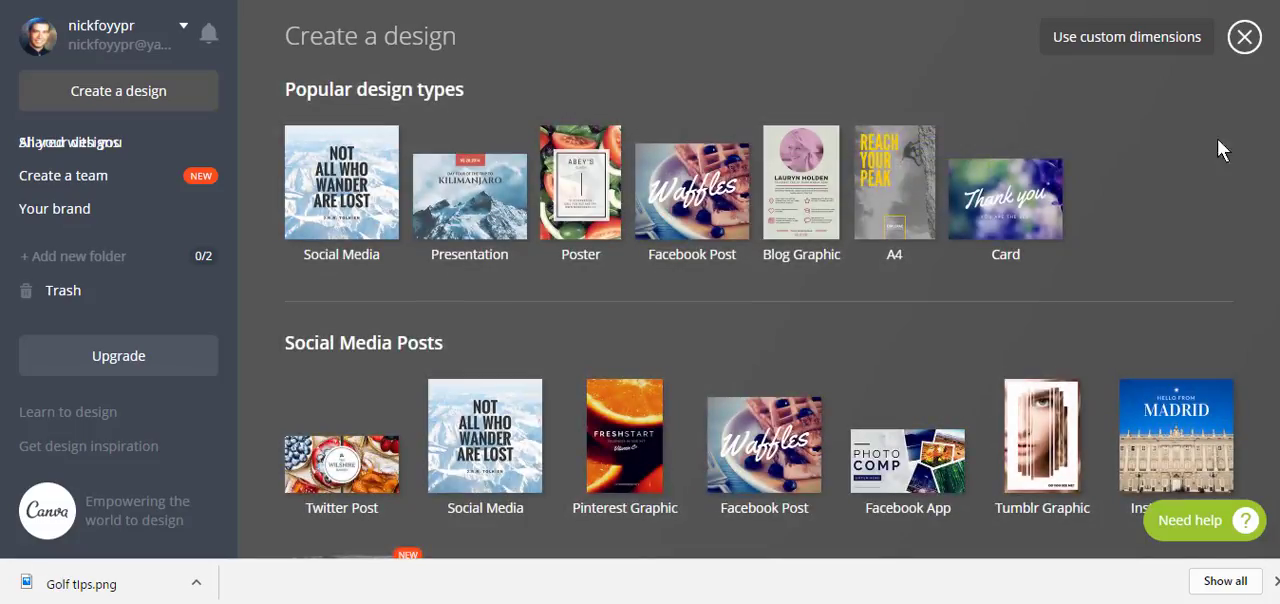
# Step: Browse the full range of design types, close that overview and look through the saved designs on the home page
pyautogui.rightClick(1032, 165)
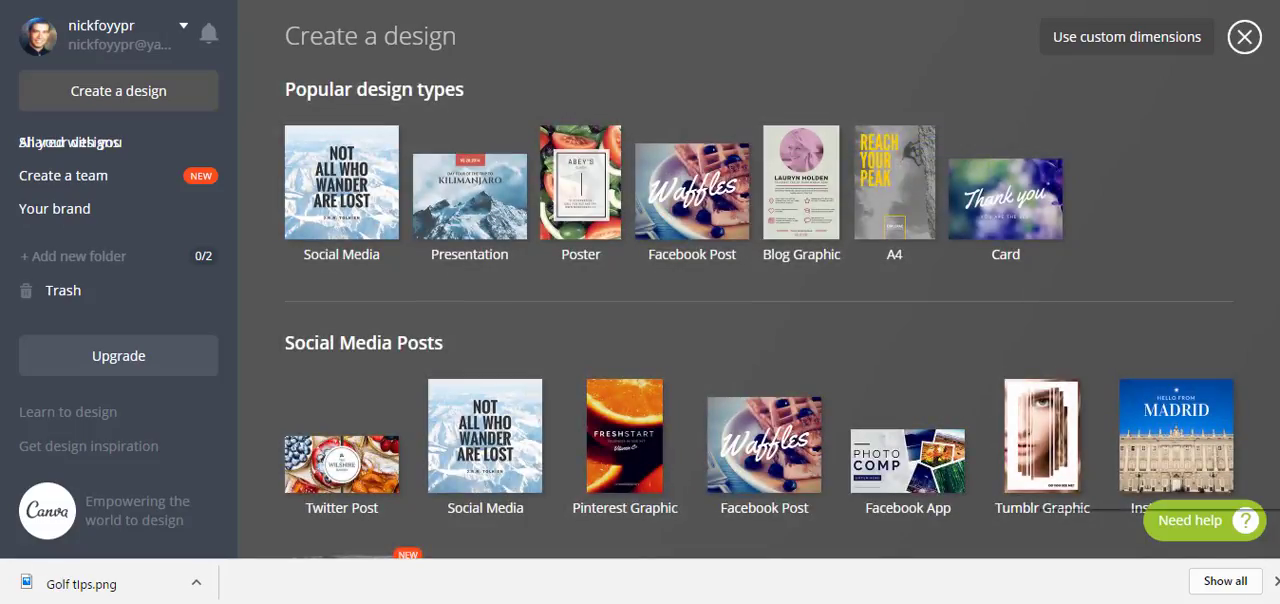
pyautogui.press('Escape')
pyautogui.scroll(-4, 760, 290)
pyautogui.scroll(-12, 760, 290)
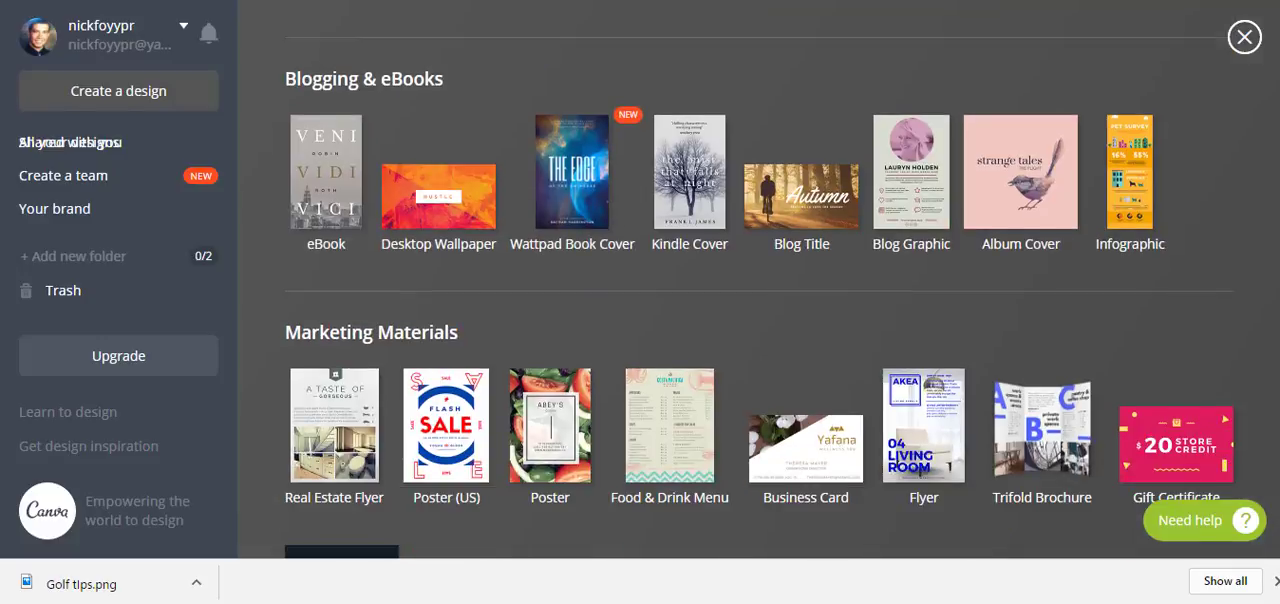
pyautogui.scroll(17, 760, 290)
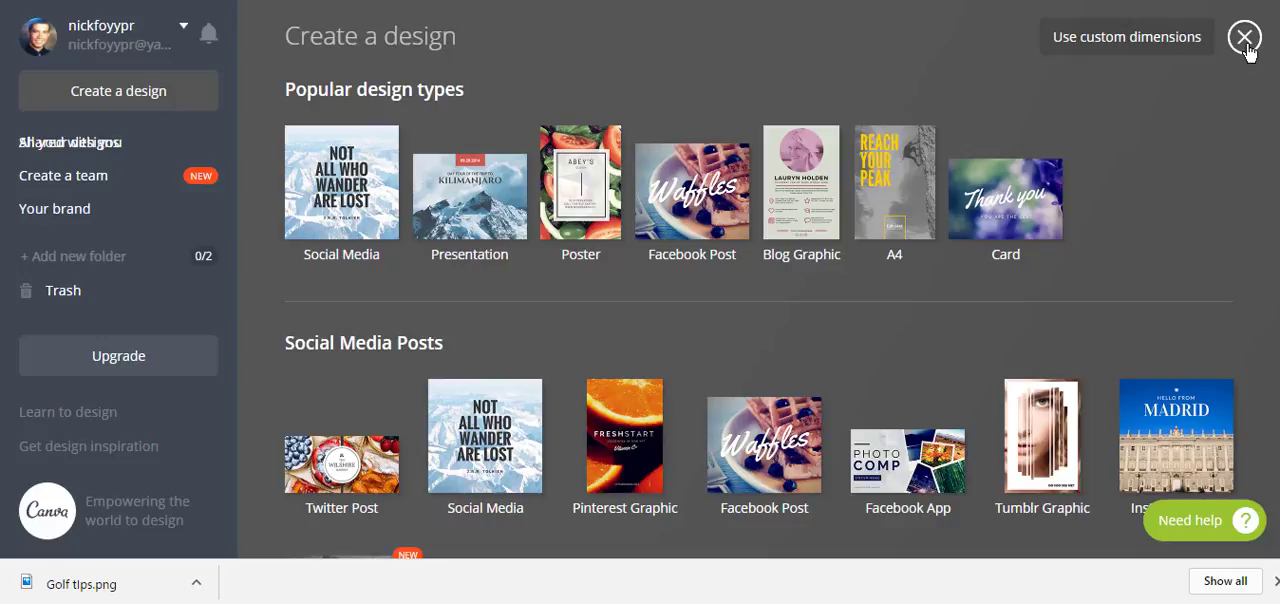
pyautogui.click(1244, 38)
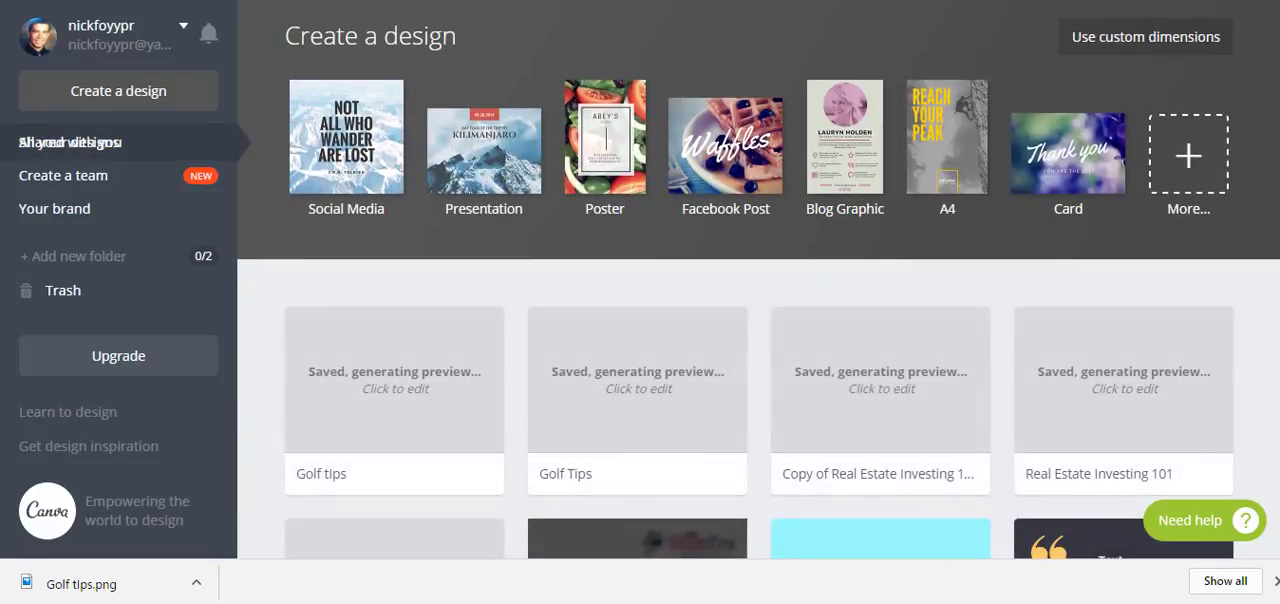
pyautogui.scroll(-5, 760, 300)
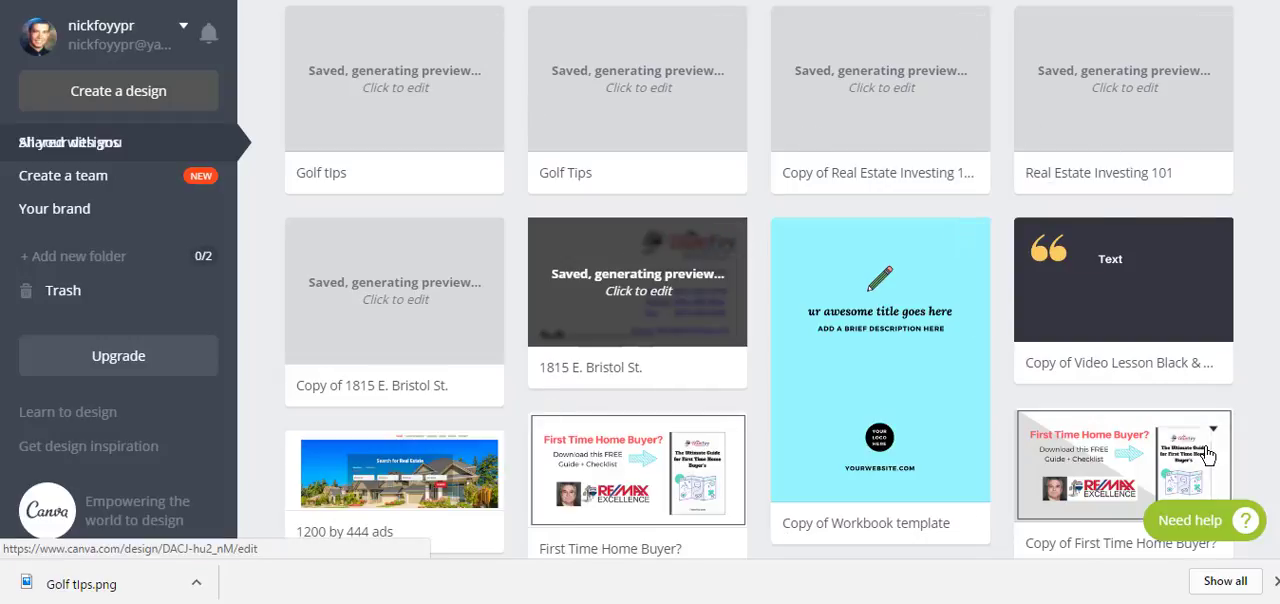
pyautogui.scroll(5, 1260, 289)
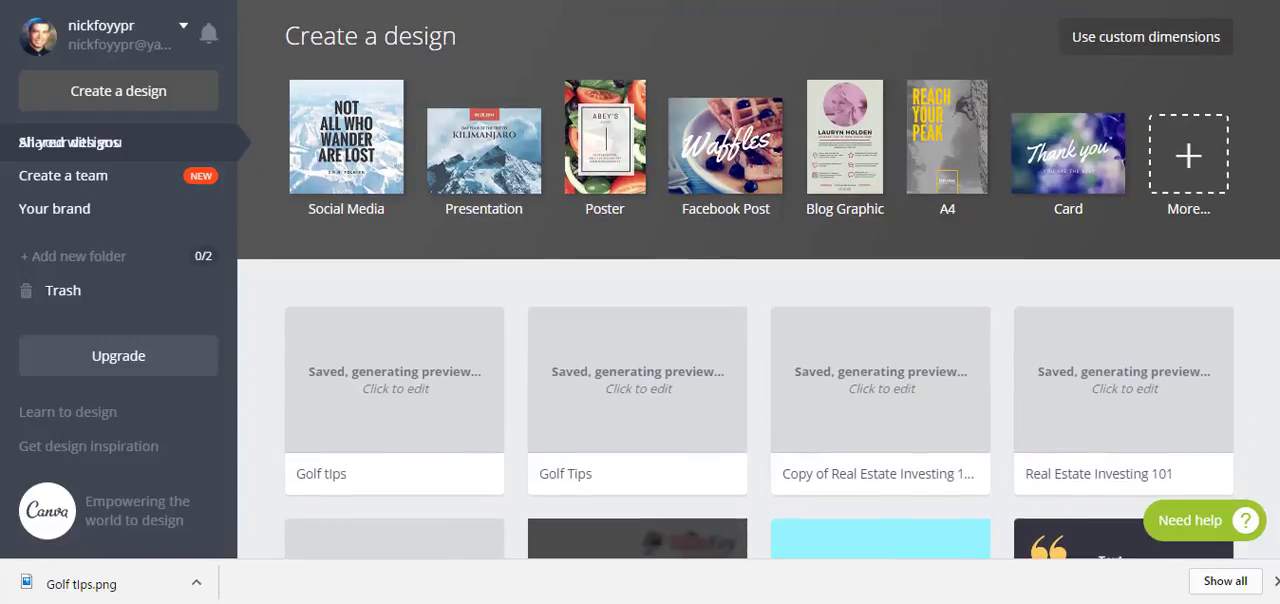